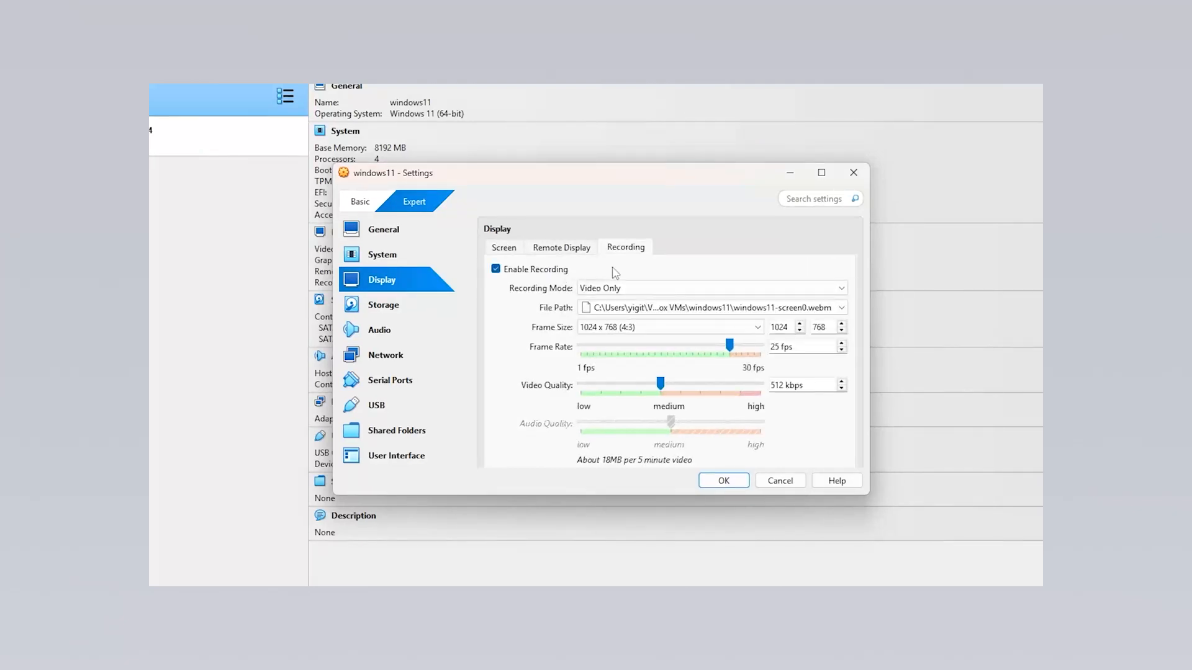
# Examine the windows11 machine's storage, audio and network settings, including the available network adapter types
pyautogui.click(383, 304)
pyautogui.click(617, 417)
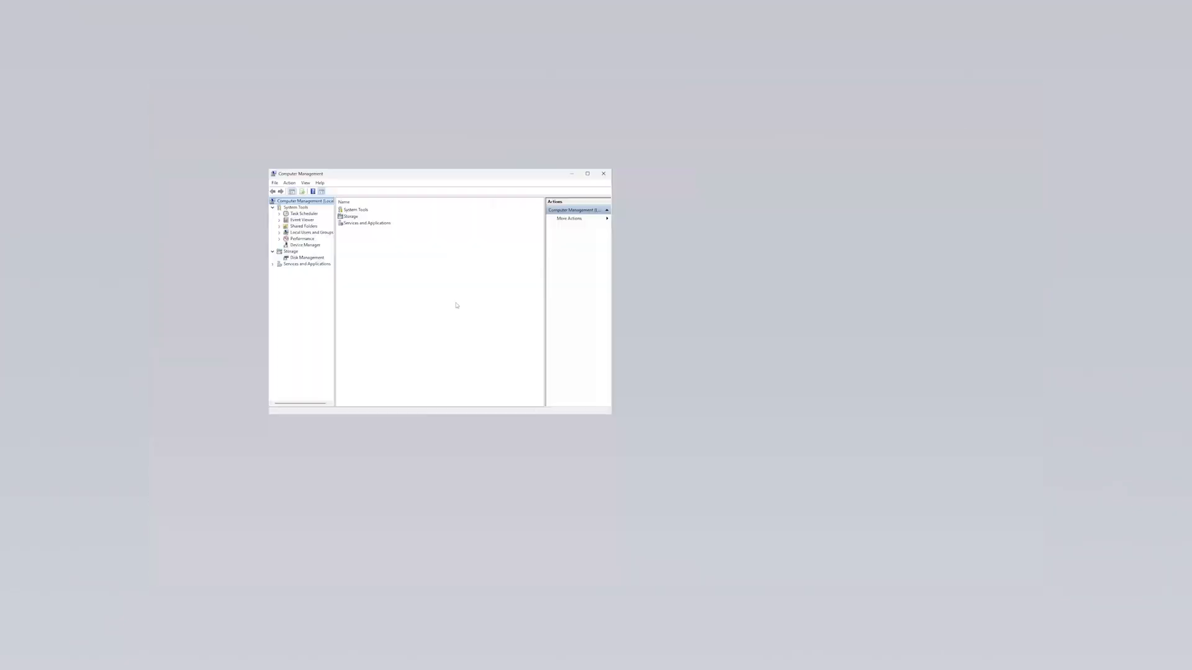
pyautogui.click(472, 334)
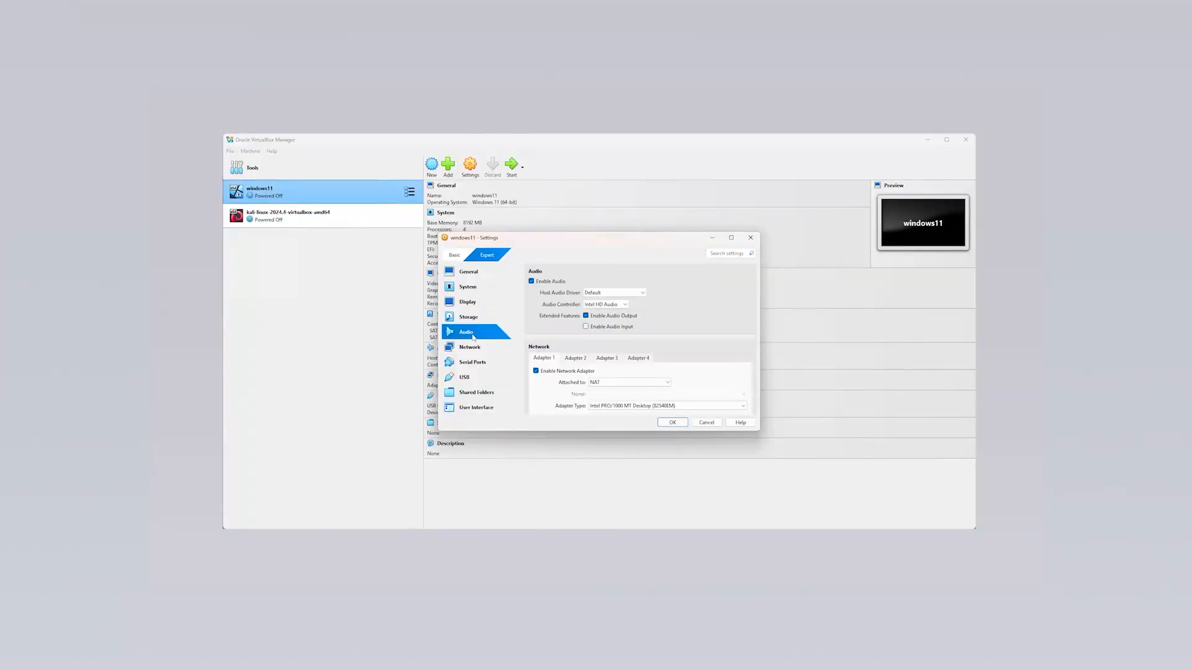
pyautogui.click(472, 348)
pyautogui.click(606, 283)
pyautogui.click(666, 307)
pyautogui.click(714, 330)
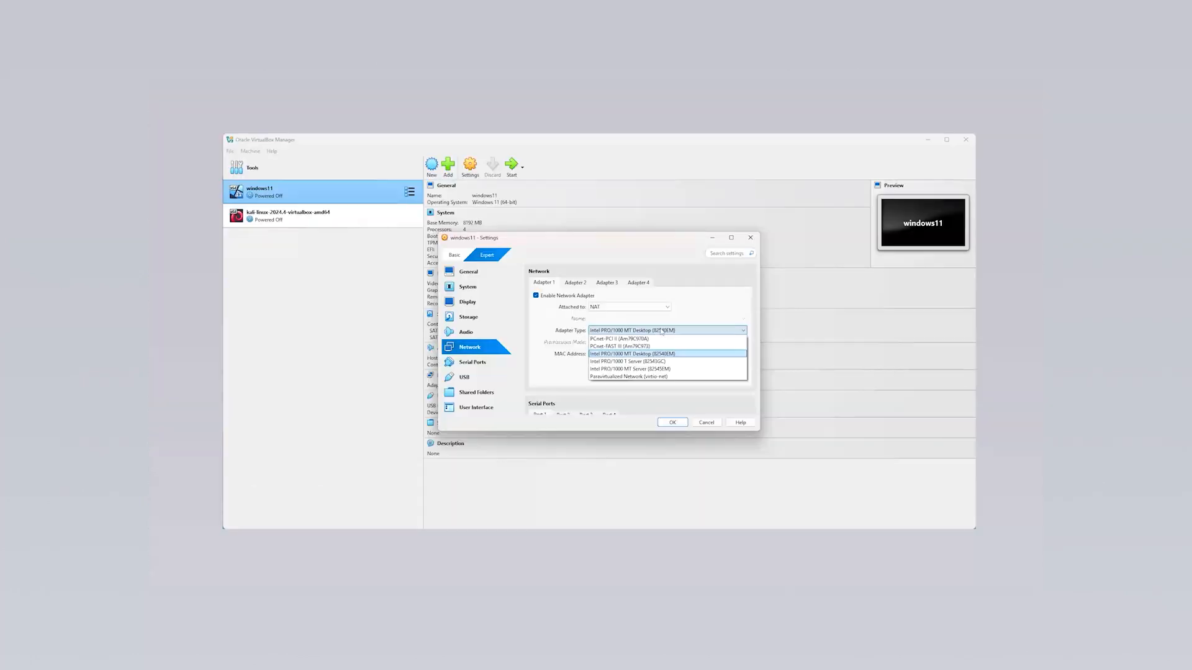
pyautogui.click(714, 312)
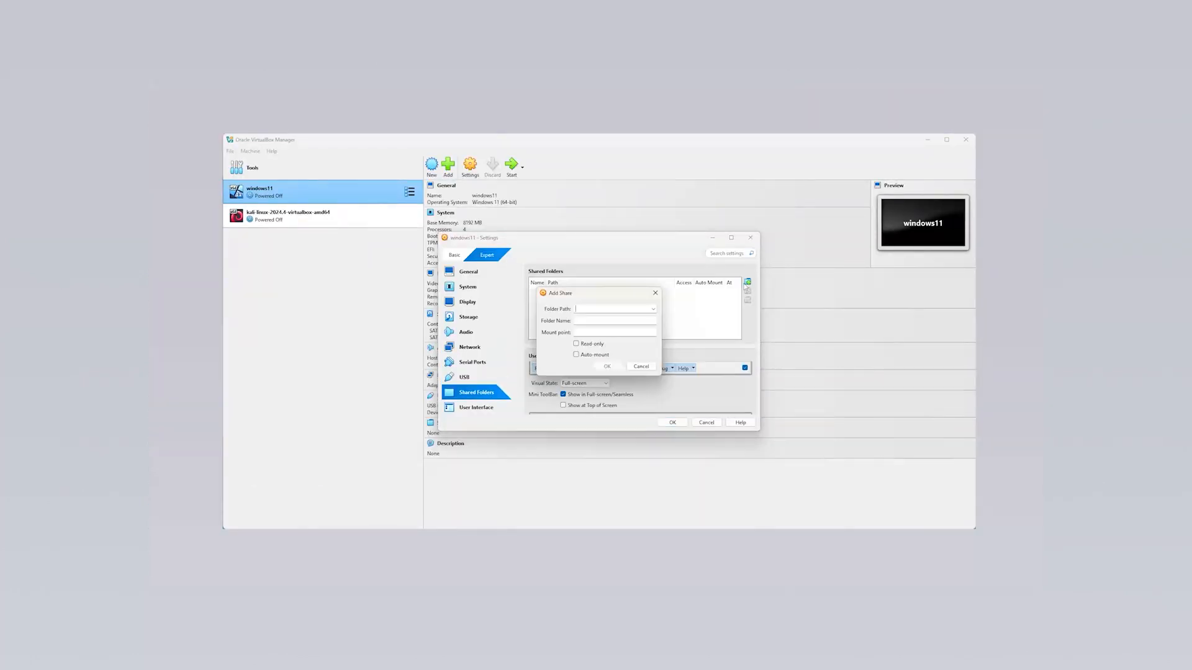
# Examine the shared folder and user interface settings, including the visual state options
pyautogui.click(657, 461)
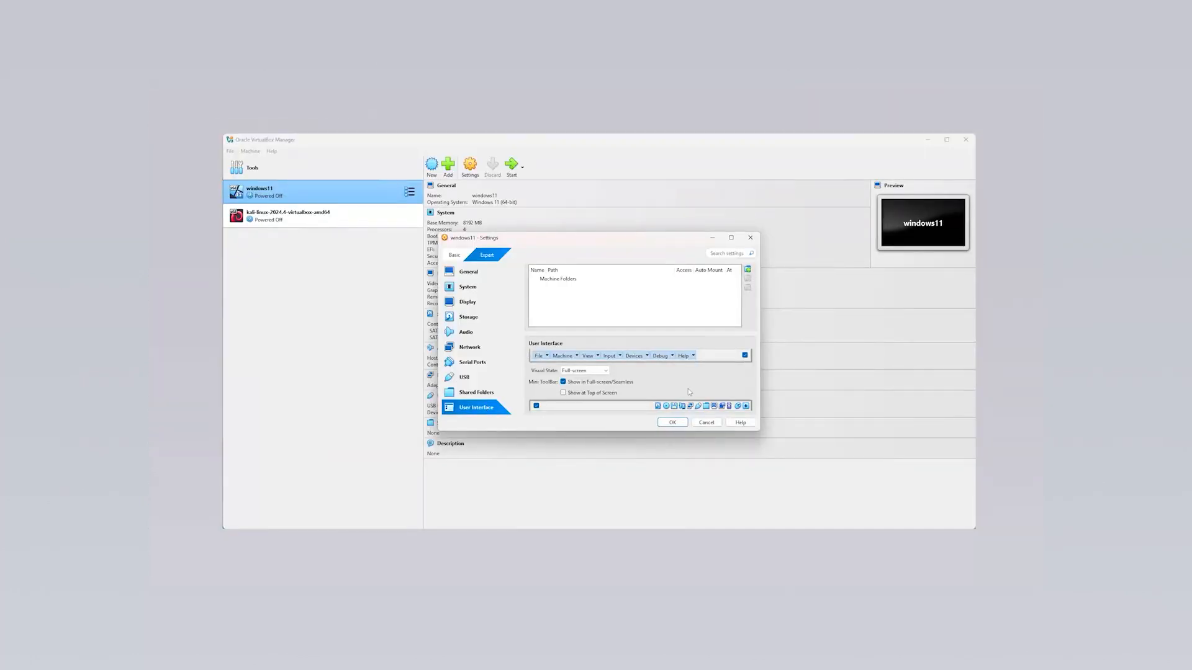
pyautogui.click(605, 371)
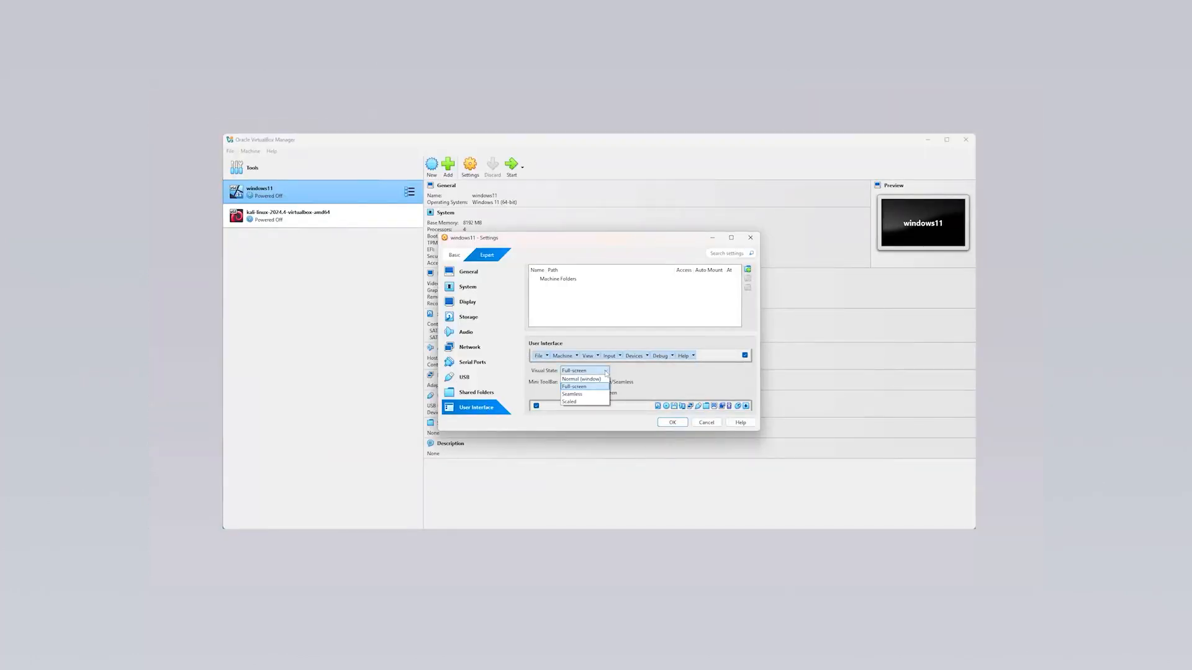
pyautogui.click(522, 168)
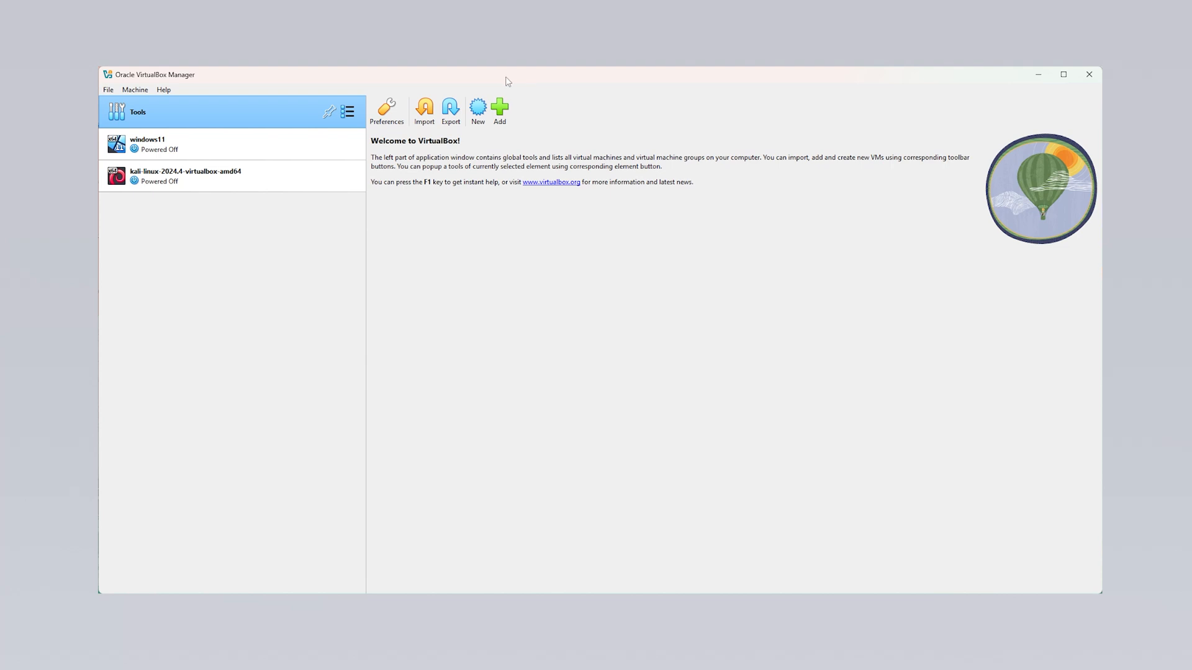
# Select the windows11 virtual machine to show its details
pyautogui.click(267, 145)
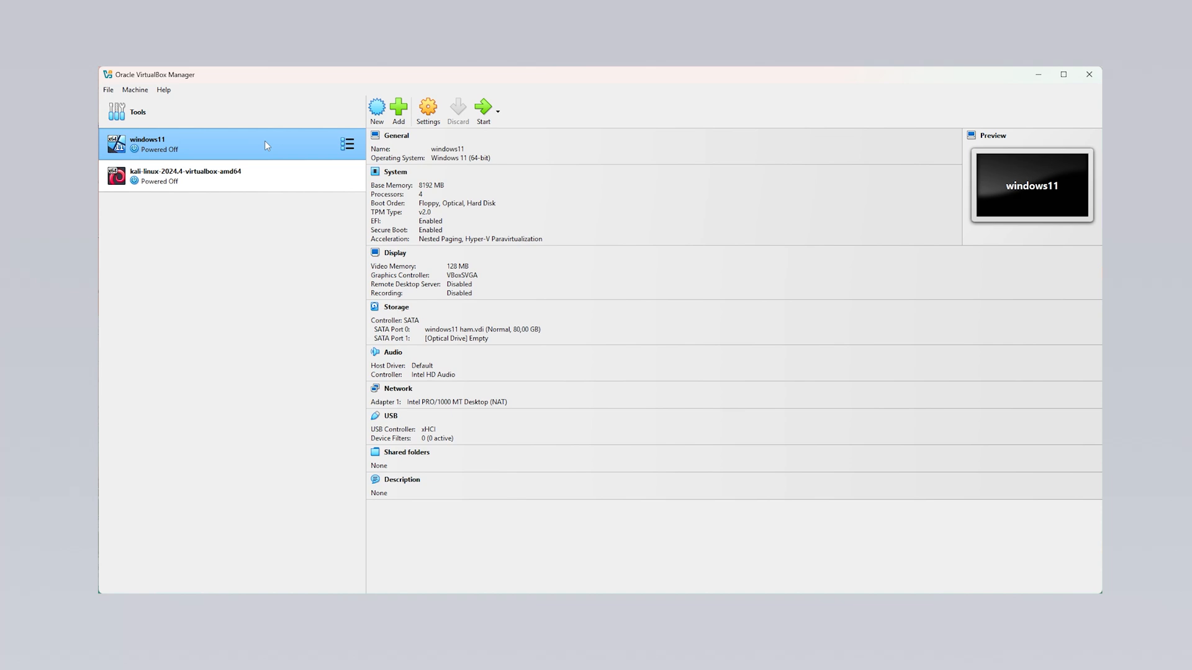
# Try raising the windows11 machine's base memory to 16384 MB and close the memory editor without applying it
pyautogui.click(426, 186)
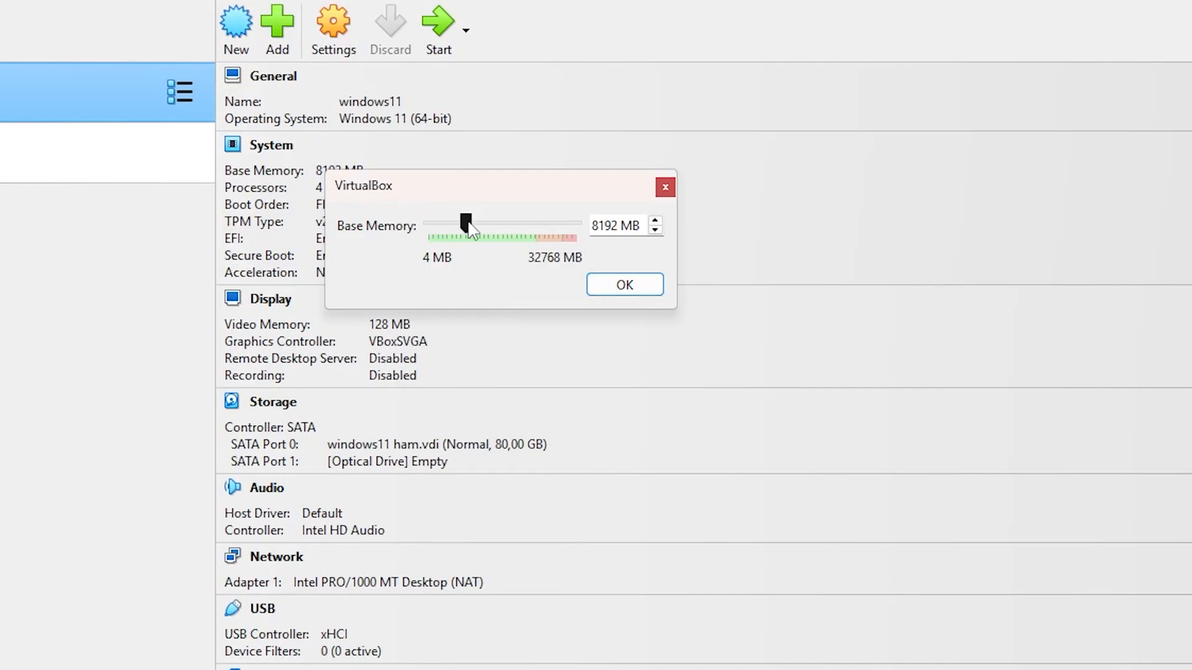
pyautogui.moveTo(466, 224); pyautogui.dragTo(509, 243)
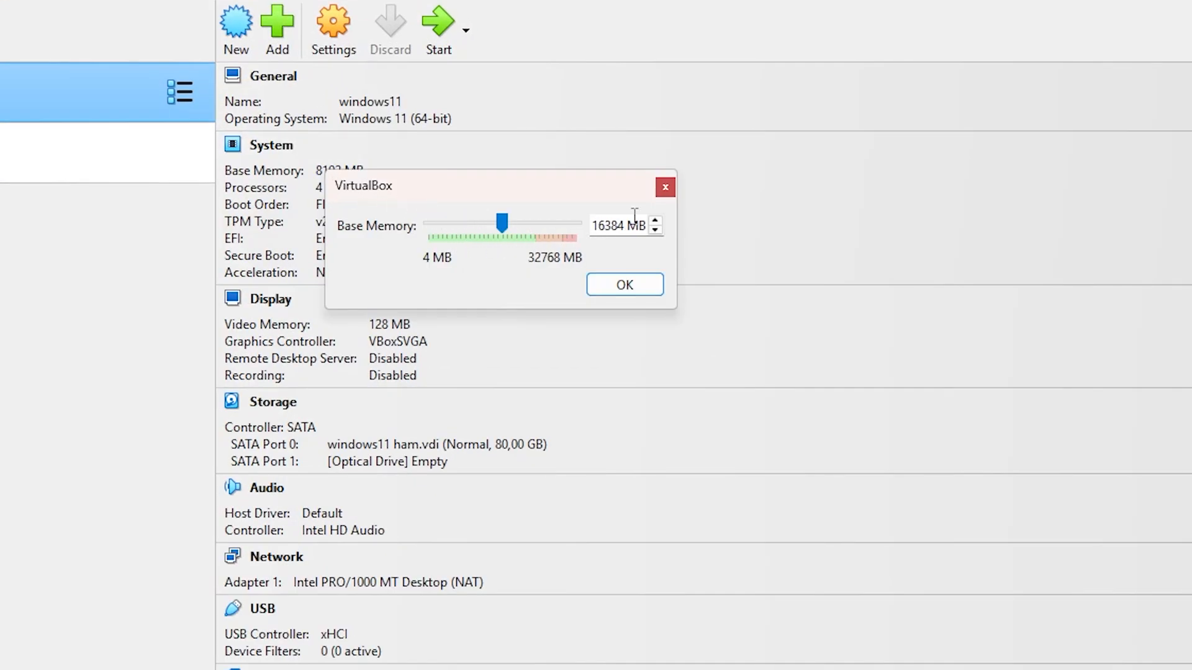
pyautogui.click(665, 187)
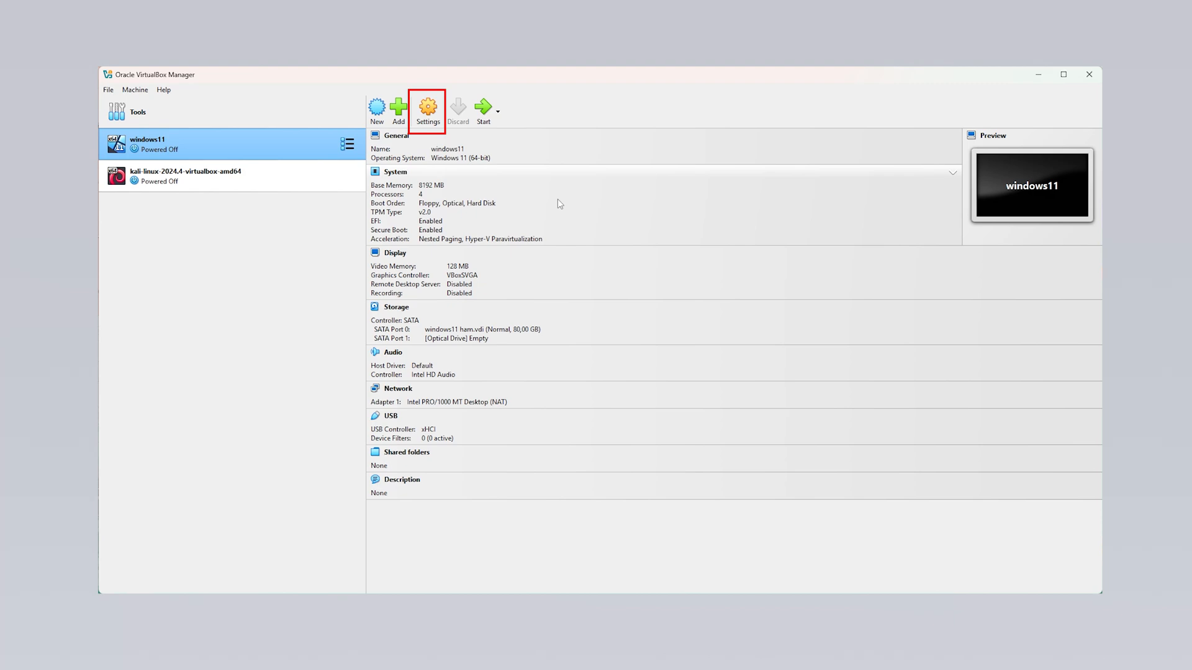
# Open the windows11 machine's settings, compare the Basic and Expert modes, and view the available operating system types
pyautogui.click(428, 112)
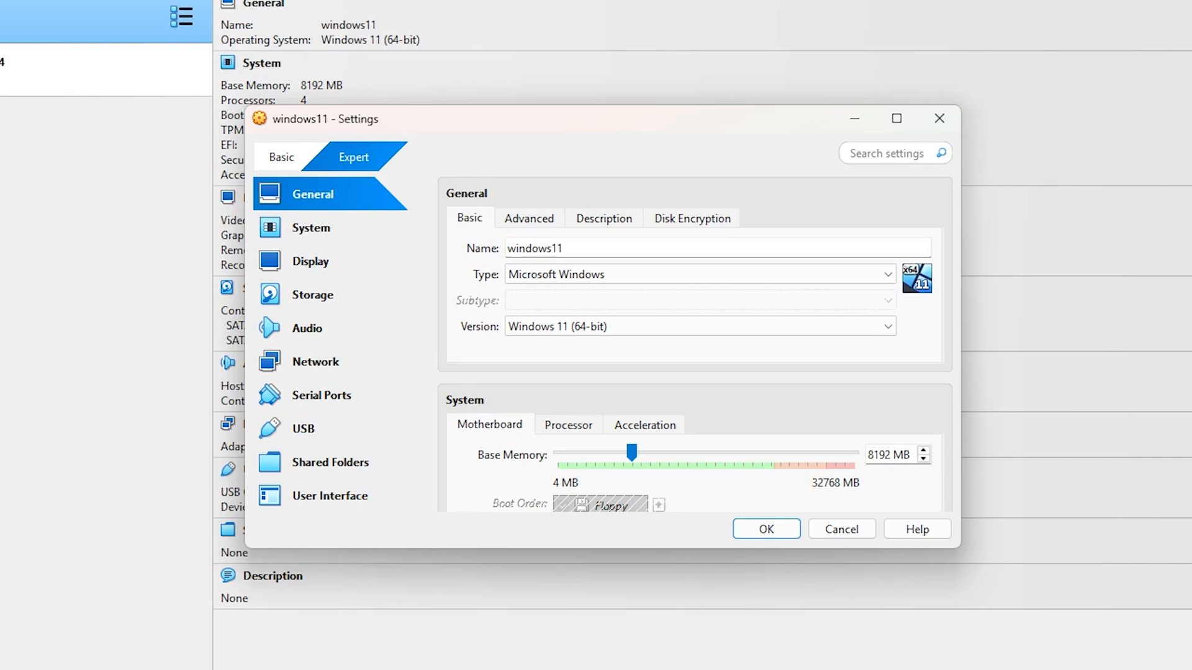
pyautogui.click(272, 160)
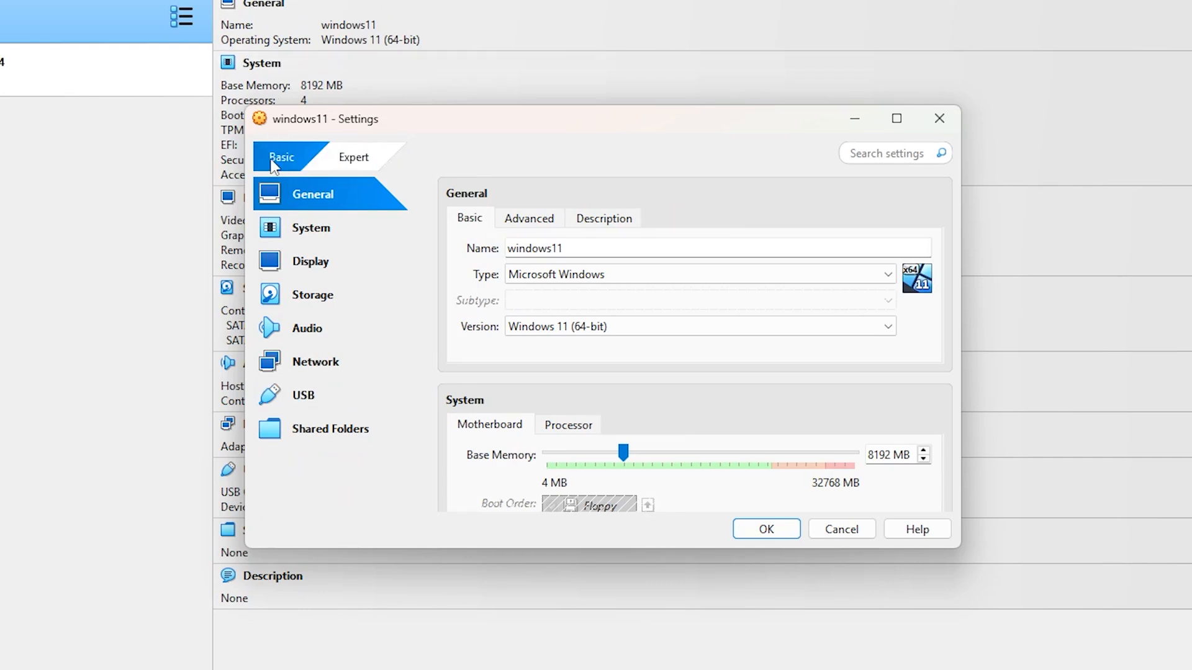
pyautogui.click(343, 161)
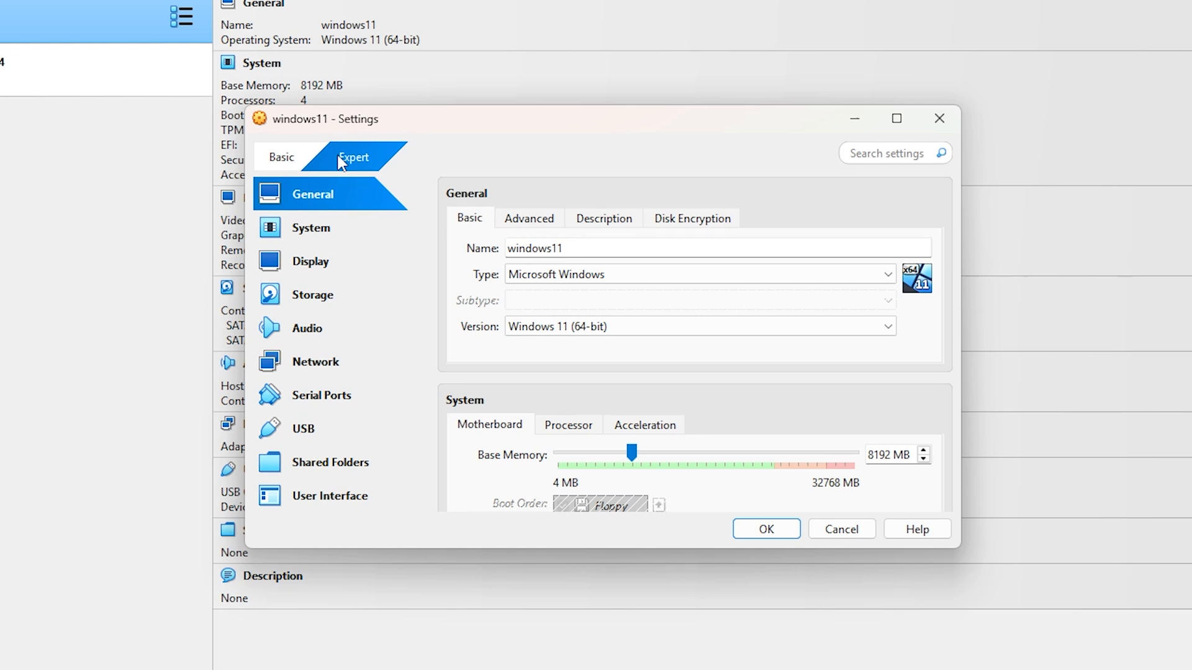
pyautogui.hotkey('alt', 'Down')
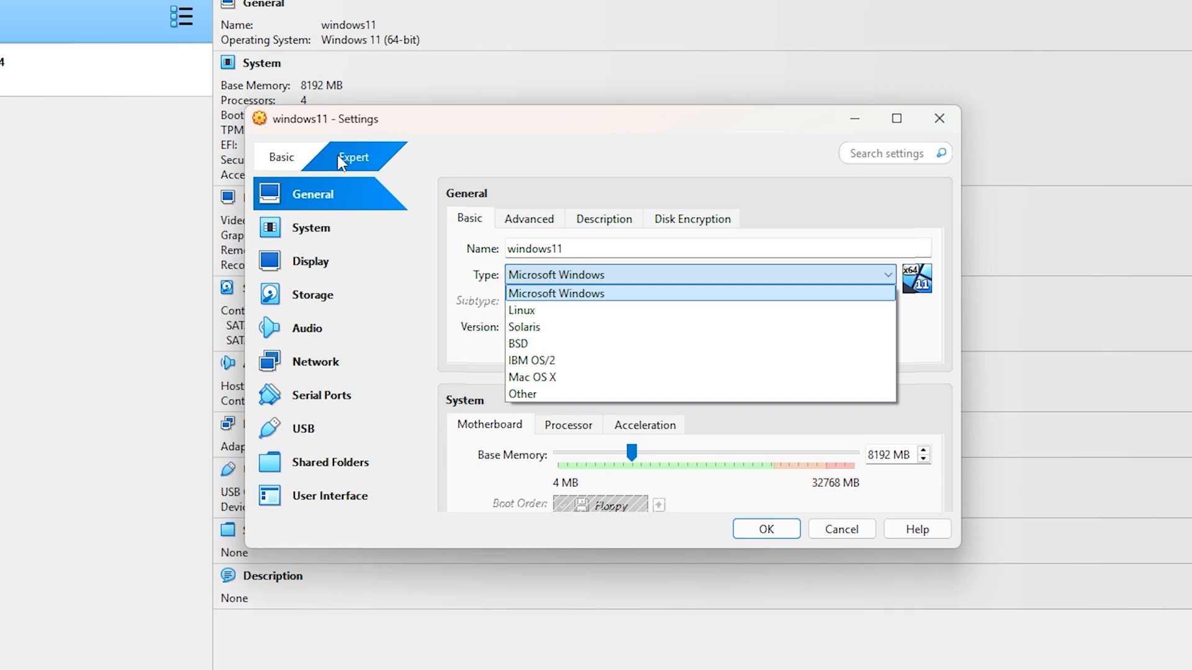
pyautogui.click(338, 157)
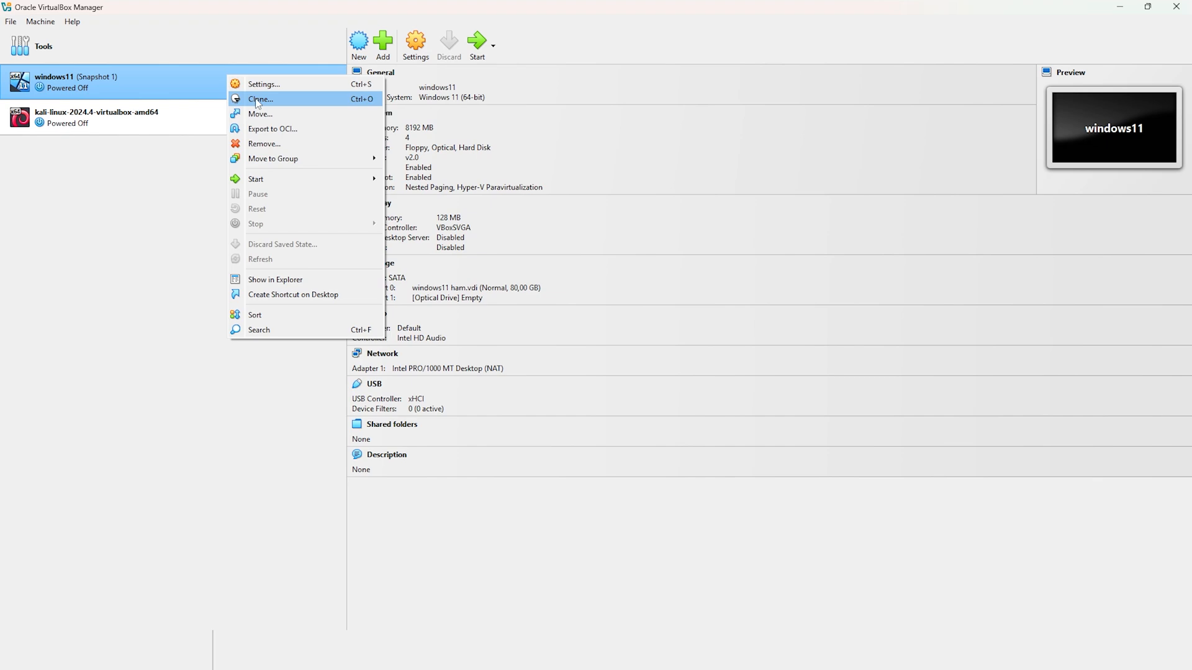
# Start cloning the windows11 machine and view the advanced options in its general settings
pyautogui.click(258, 99)
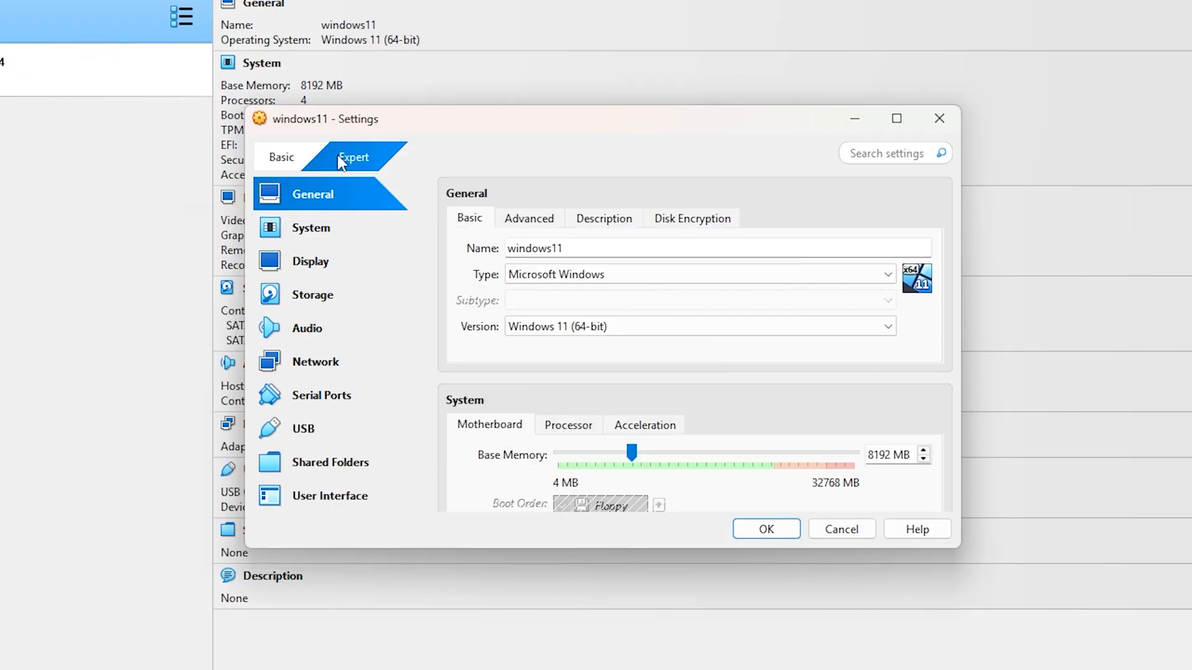
pyautogui.click(332, 196)
pyautogui.click(527, 221)
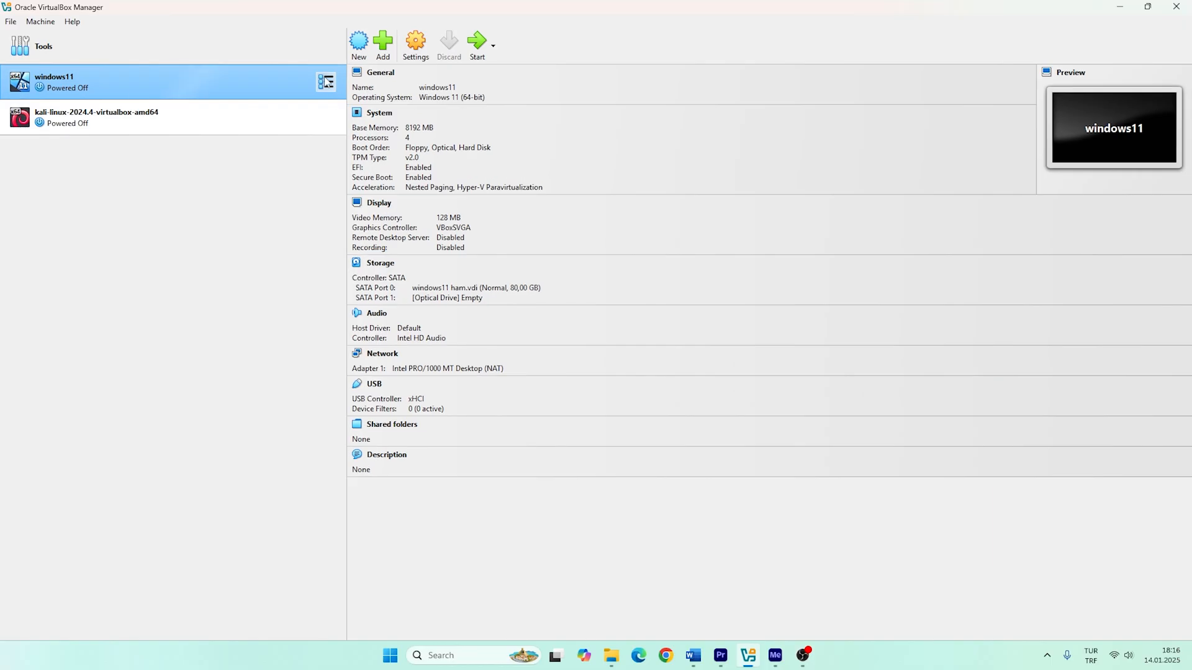
# Take a snapshot of the windows11 machine named Snapshot 1
pyautogui.click(181, 17)
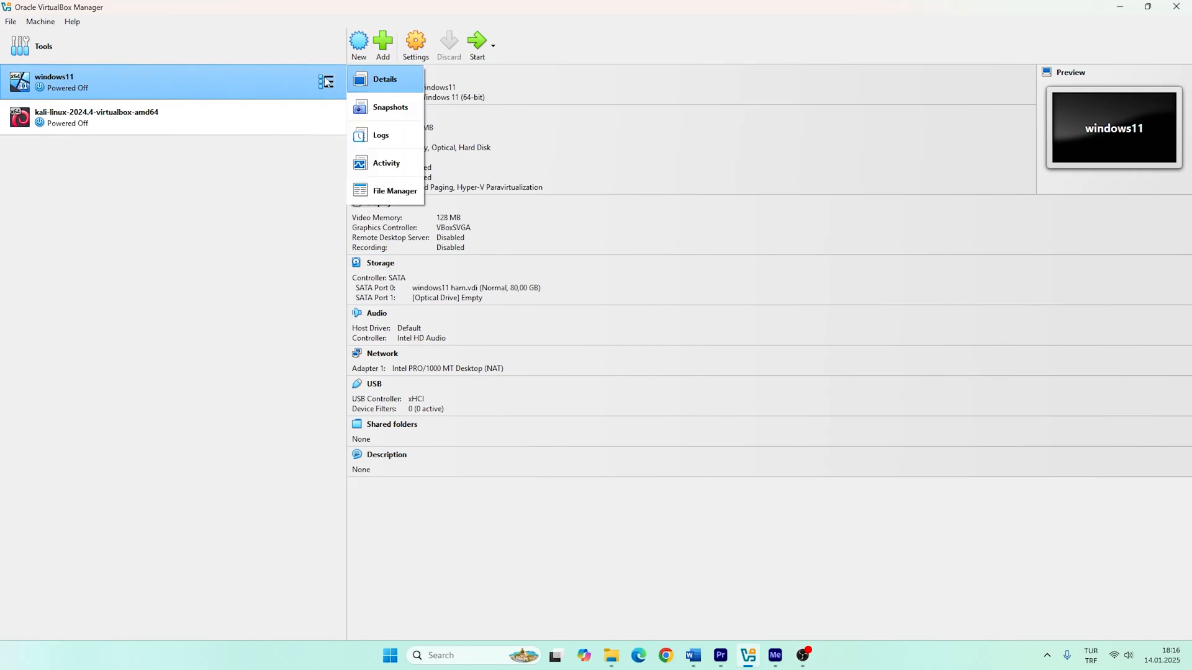
pyautogui.click(390, 108)
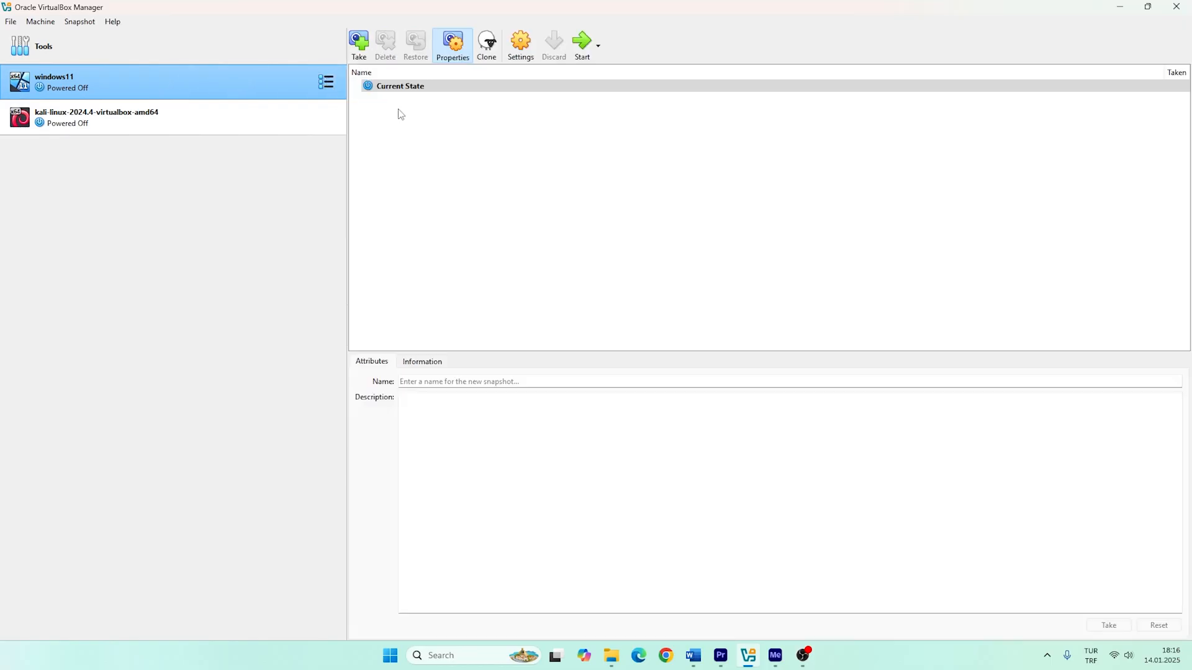
pyautogui.click(362, 48)
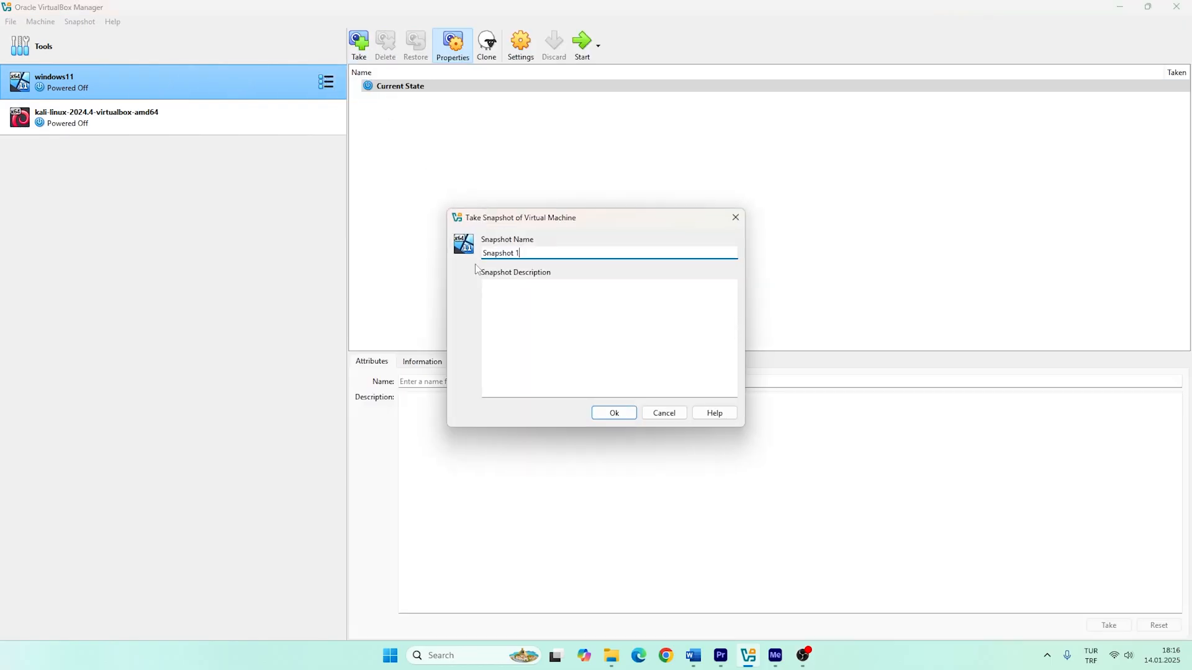
pyautogui.click(607, 410)
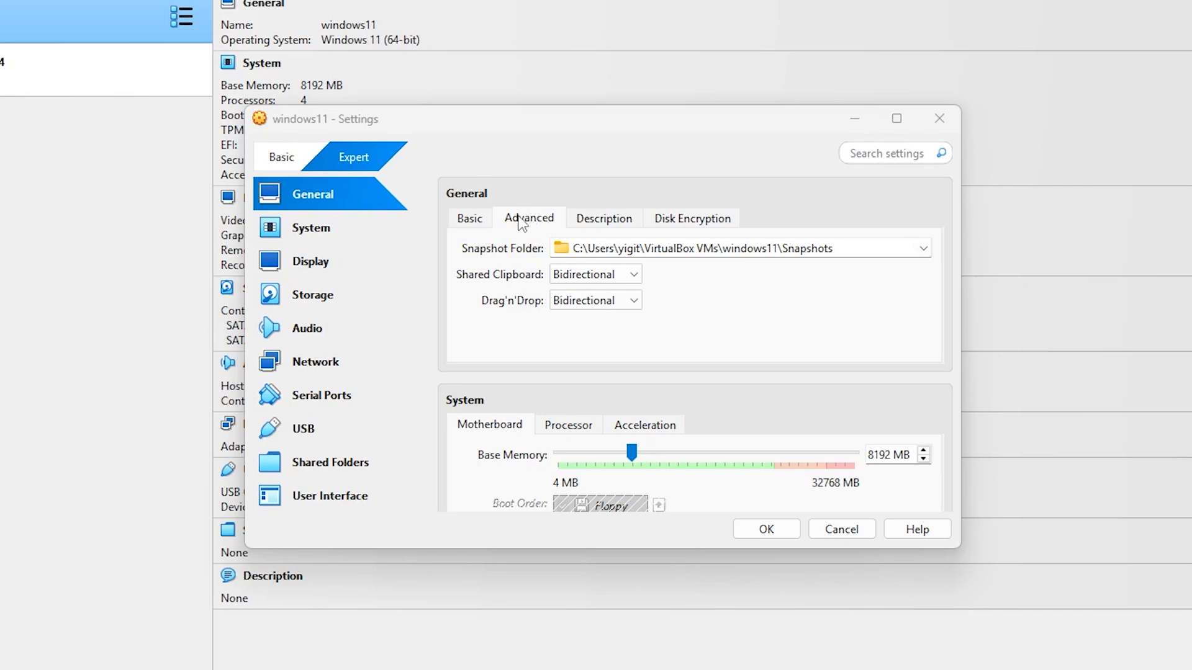
# Transfer New folder from the host desktop to the running windows11 machine's desktop
pyautogui.click(525, 224)
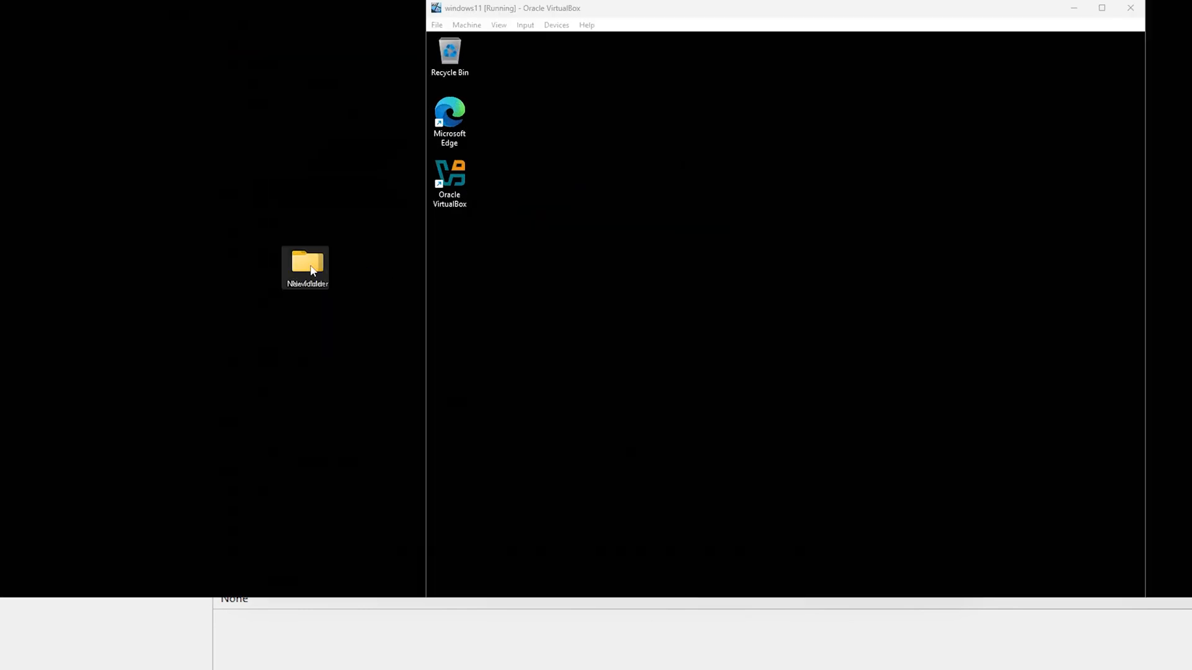
pyautogui.moveTo(305, 267); pyautogui.dragTo(532, 276)
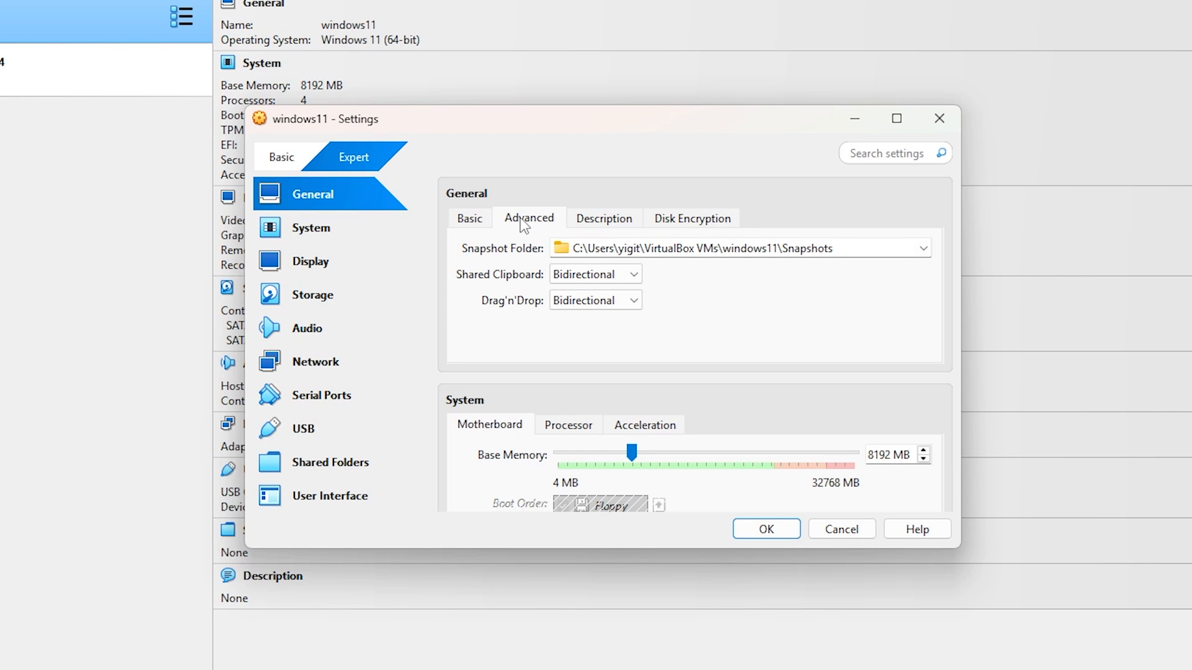
# Review the shared clipboard, description and disk encryption options in the general settings
pyautogui.click(631, 278)
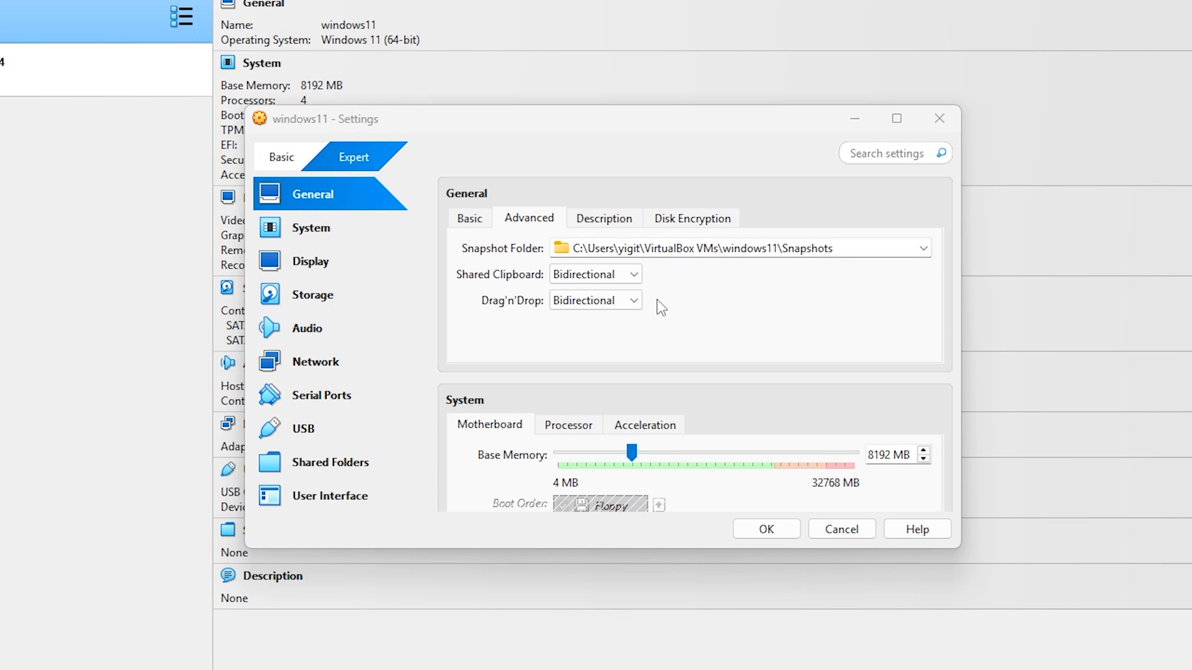
pyautogui.click(602, 221)
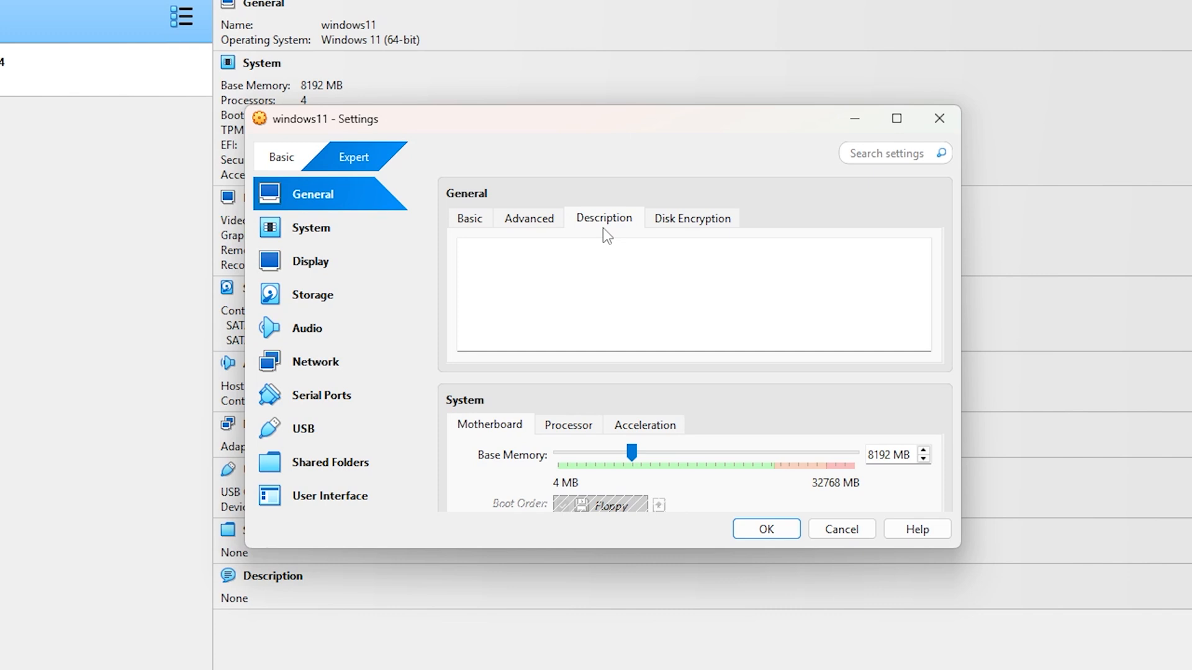
pyautogui.click(719, 219)
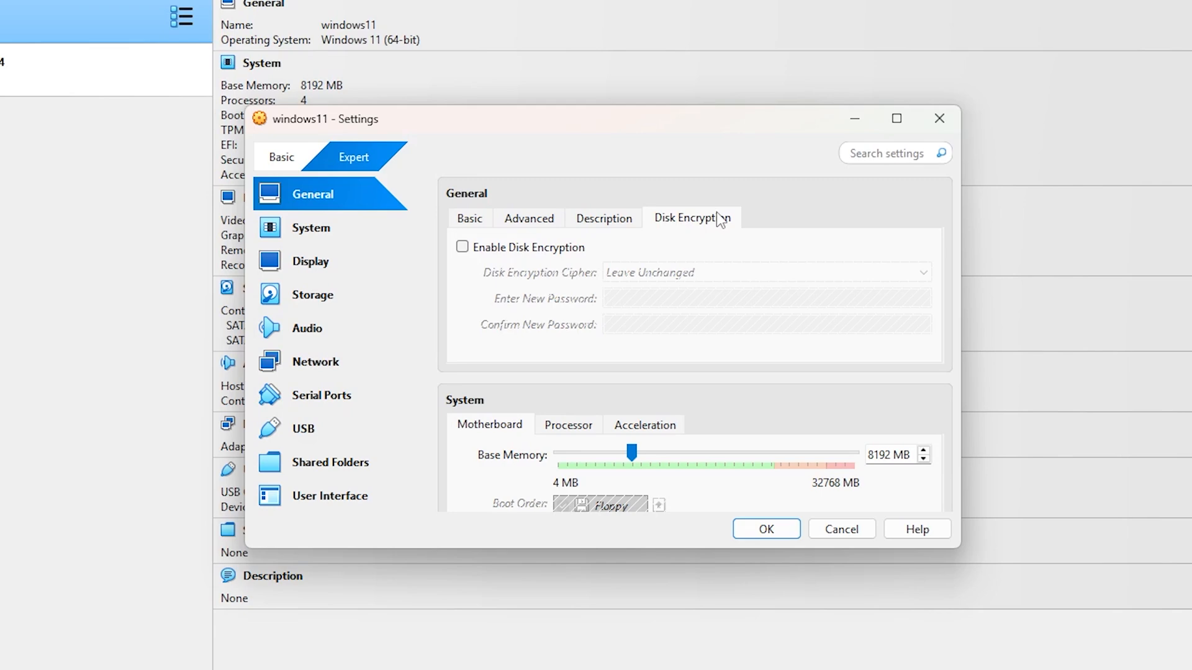
# Review the machine's motherboard and processor settings and open its display settings
pyautogui.click(326, 231)
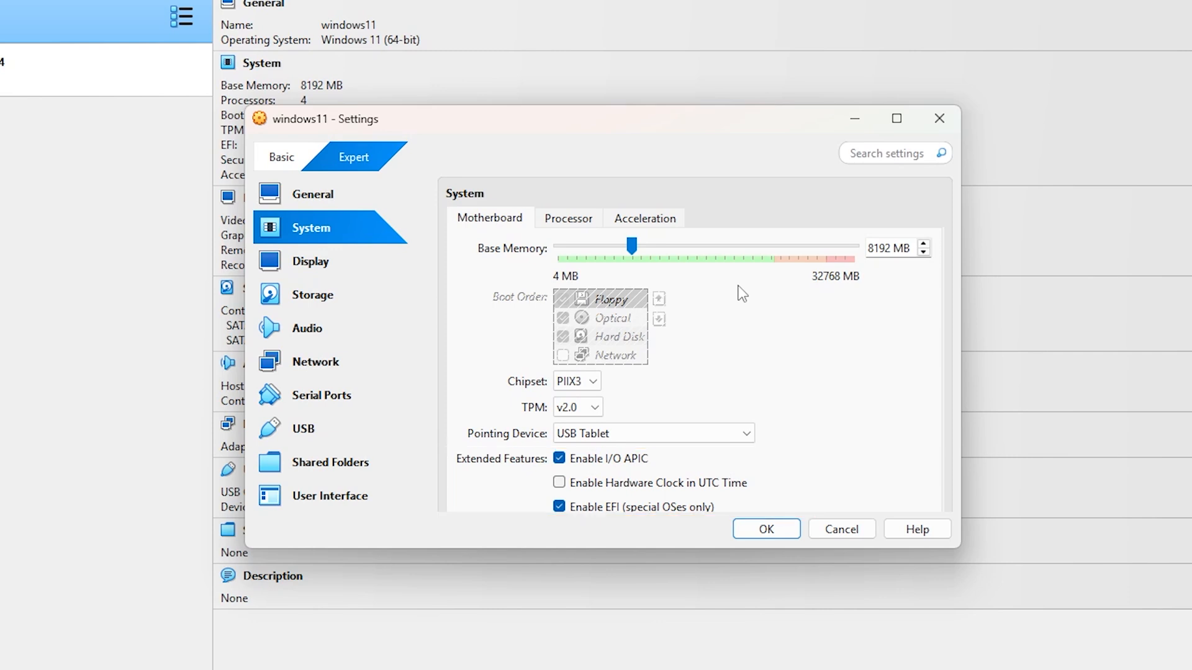
pyautogui.click(570, 221)
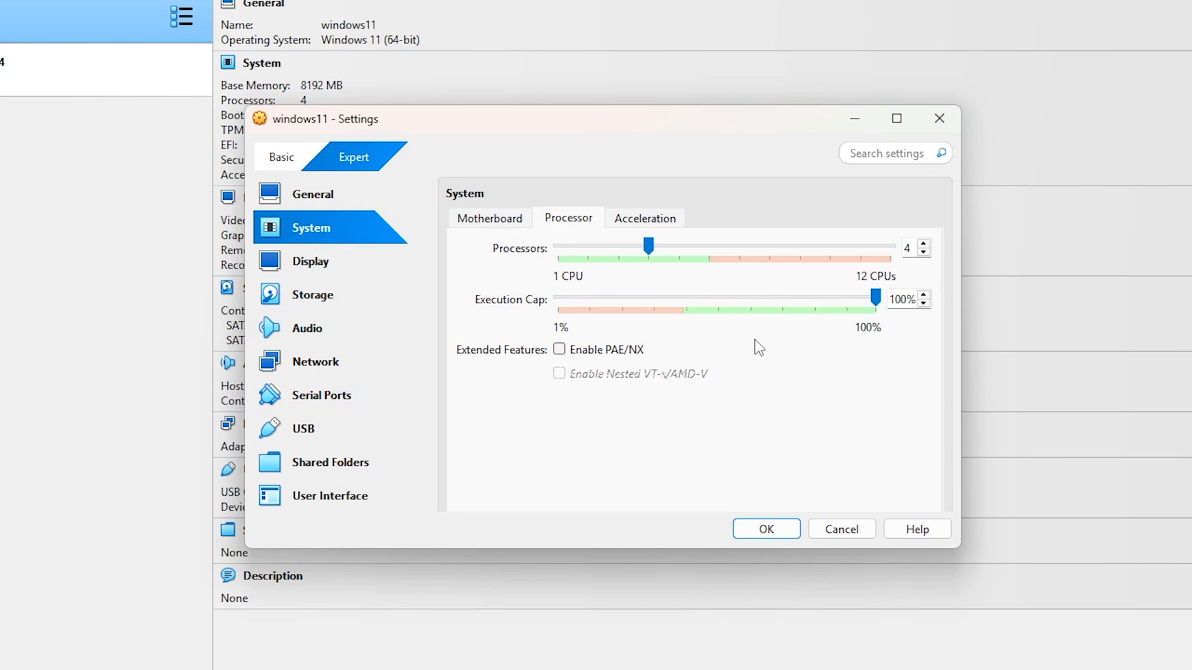
pyautogui.click(306, 263)
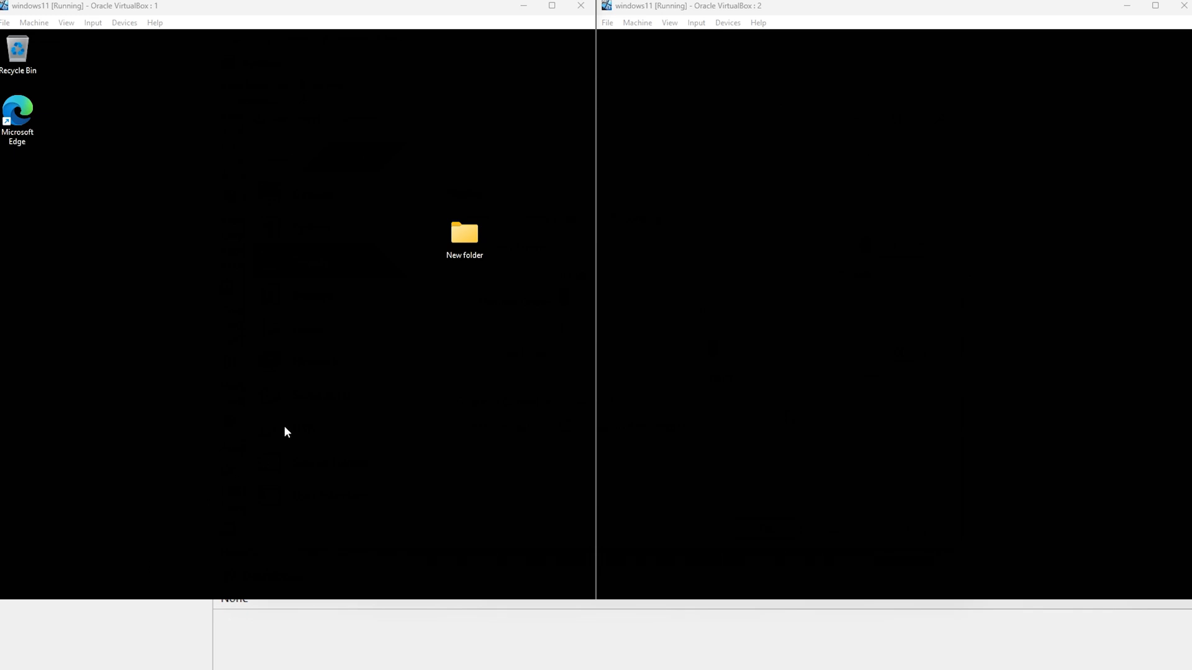
# Move New folder from the virtual machine's first monitor window to its second monitor window
pyautogui.click(428, 321)
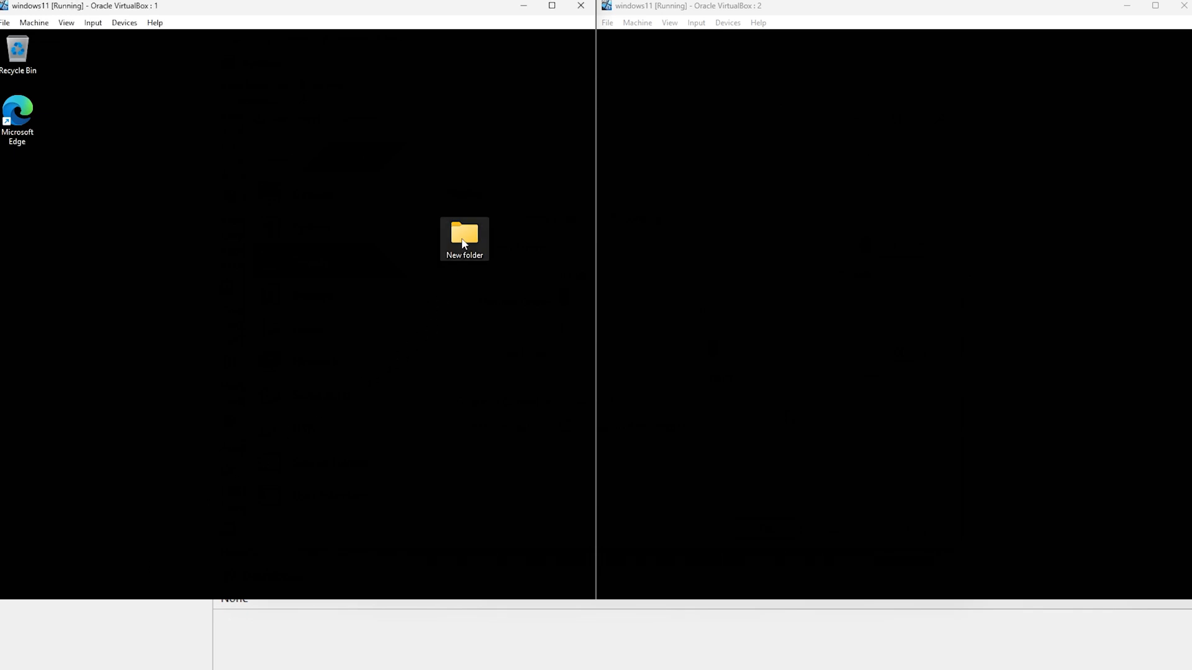
pyautogui.moveTo(463, 244); pyautogui.dragTo(1002, 249)
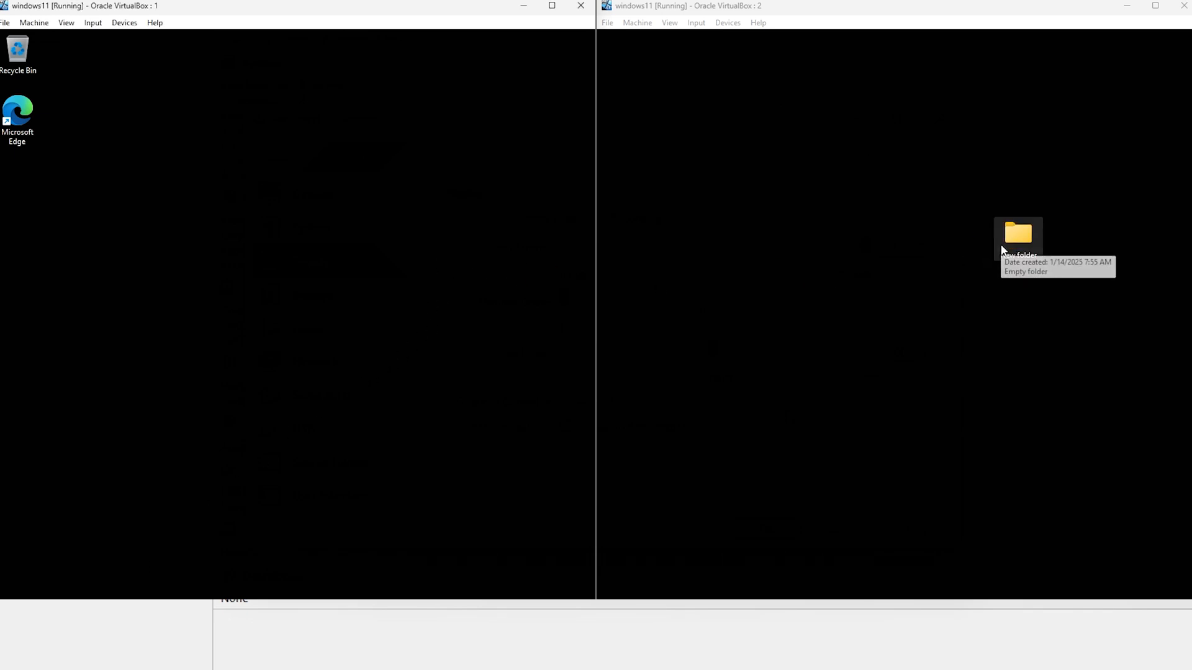
pyautogui.click(823, 246)
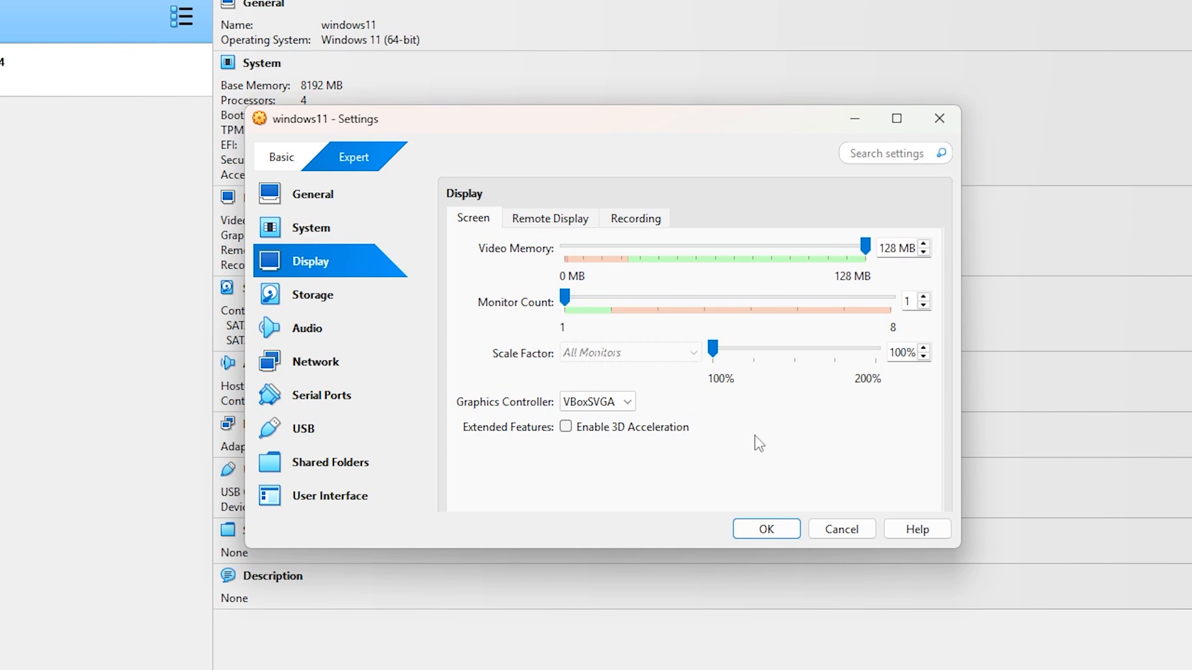
# Review the remote display and recording options in the display settings
pyautogui.click(529, 219)
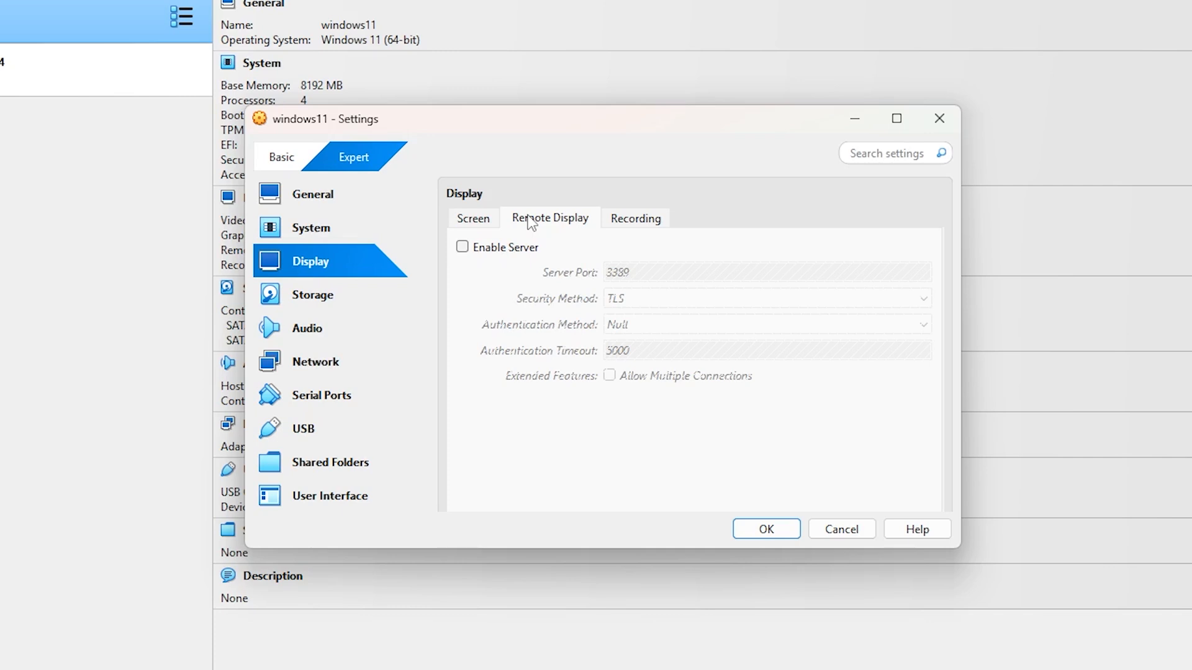
pyautogui.click(652, 220)
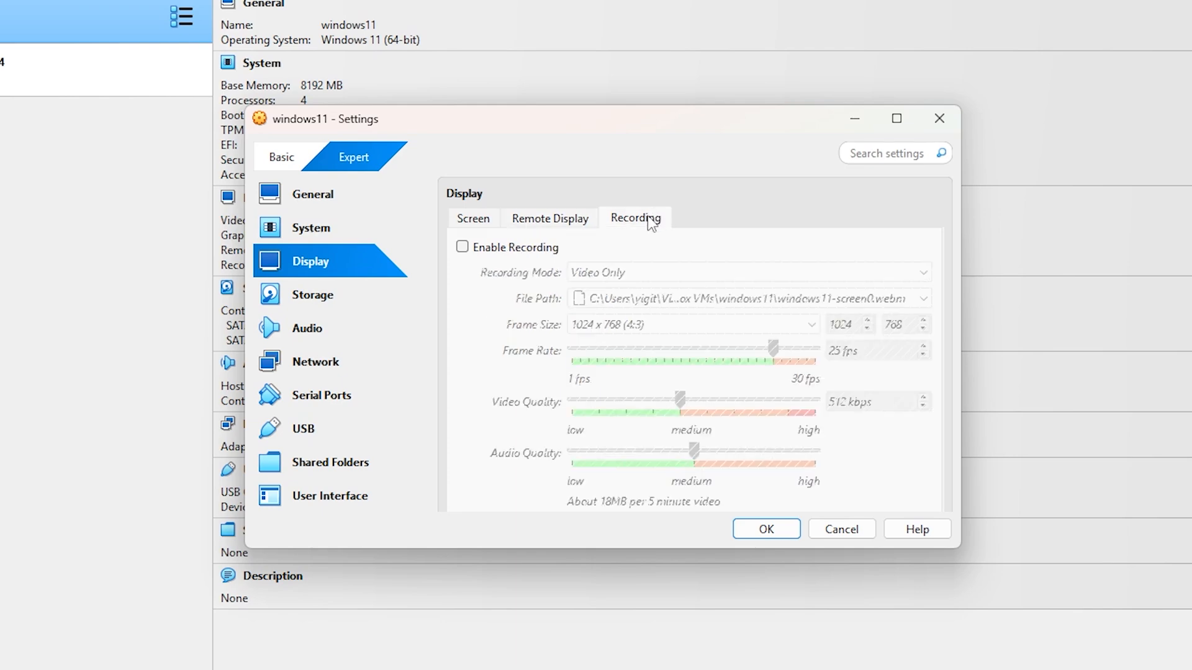
# Enable recording to examine its options, and disable it again
pyautogui.click(556, 249)
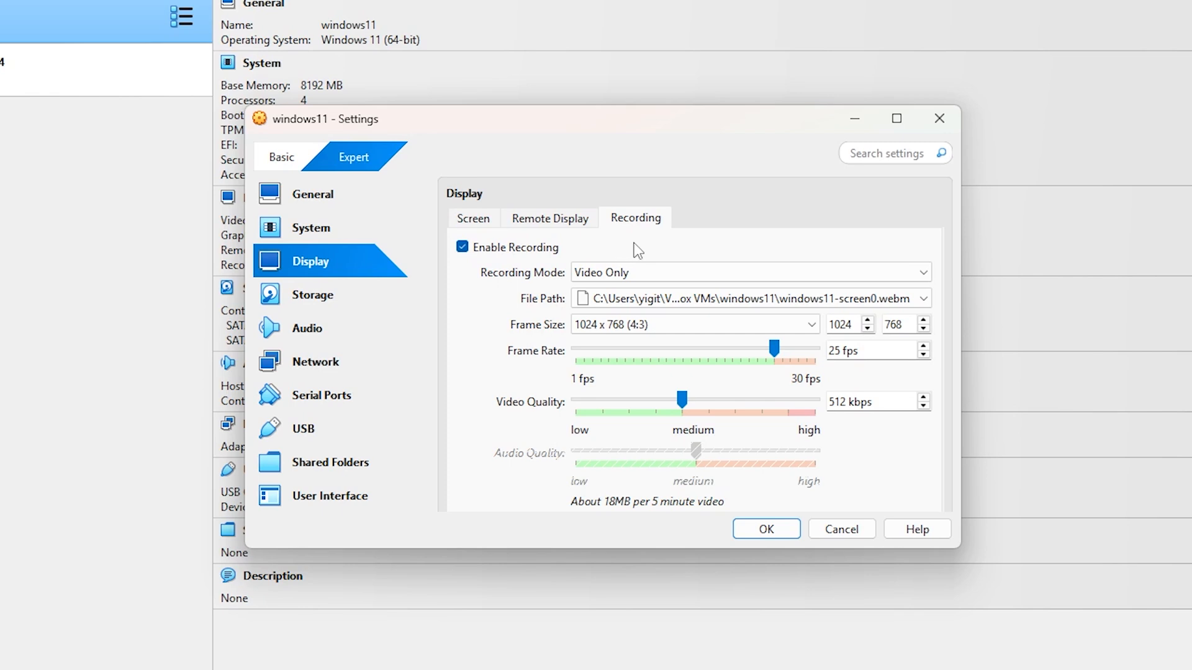
pyautogui.click(531, 247)
# Add a USB controller to the virtual machine's storage devices
pyautogui.click(342, 305)
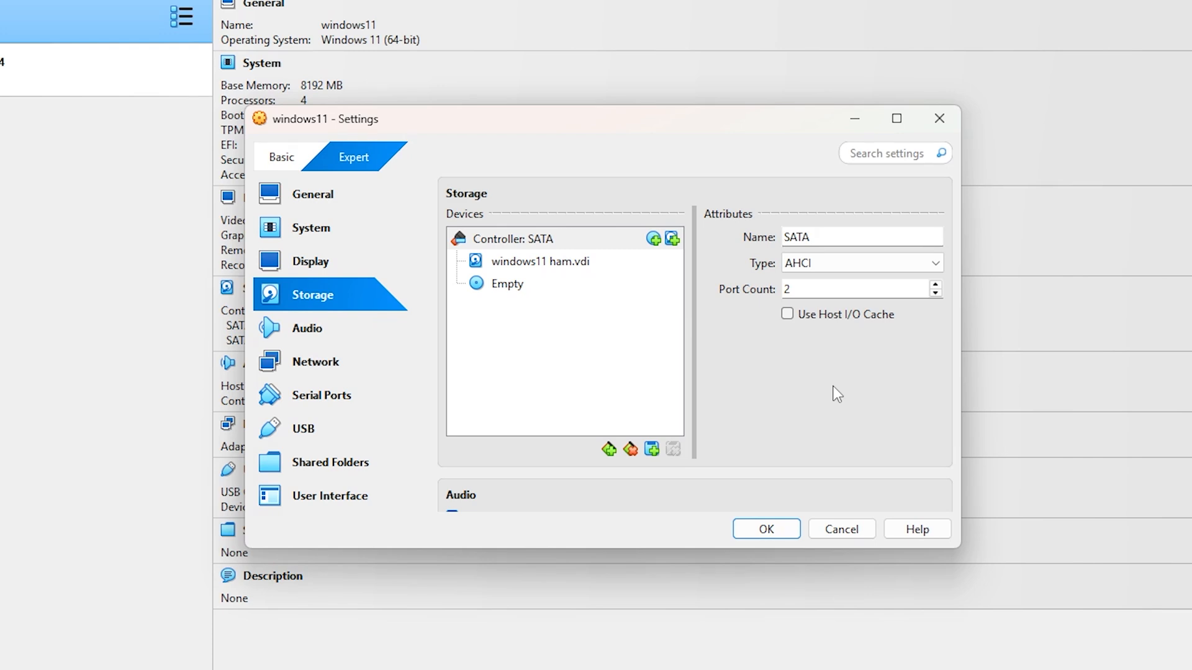
pyautogui.click(612, 452)
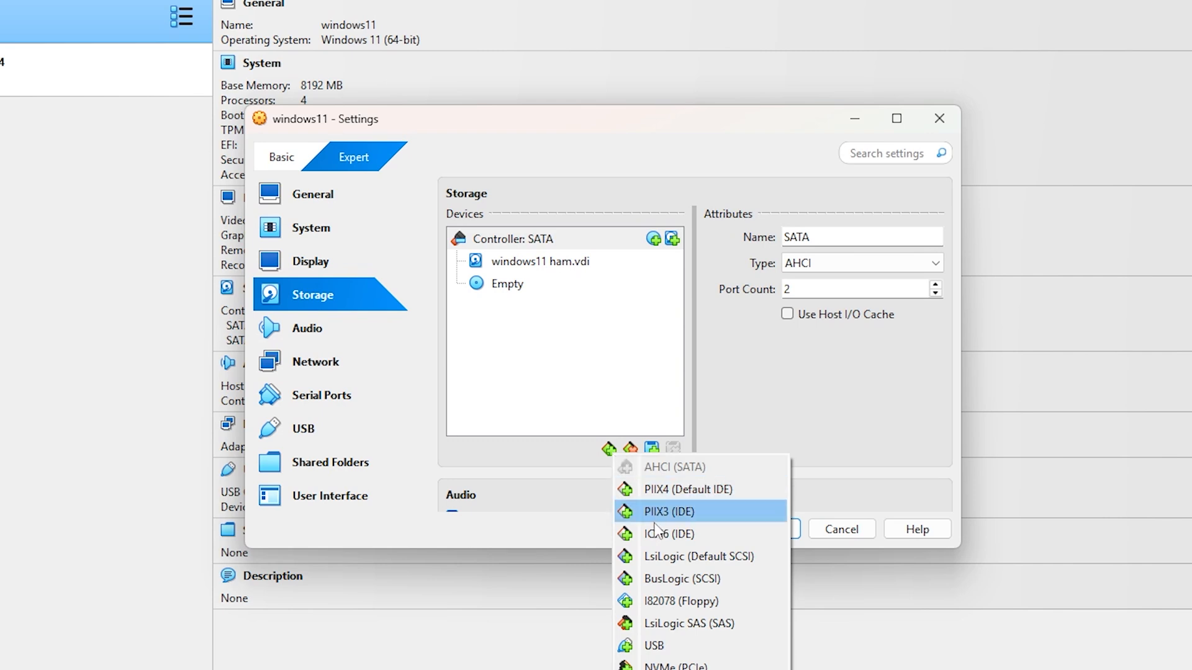
pyautogui.click(655, 646)
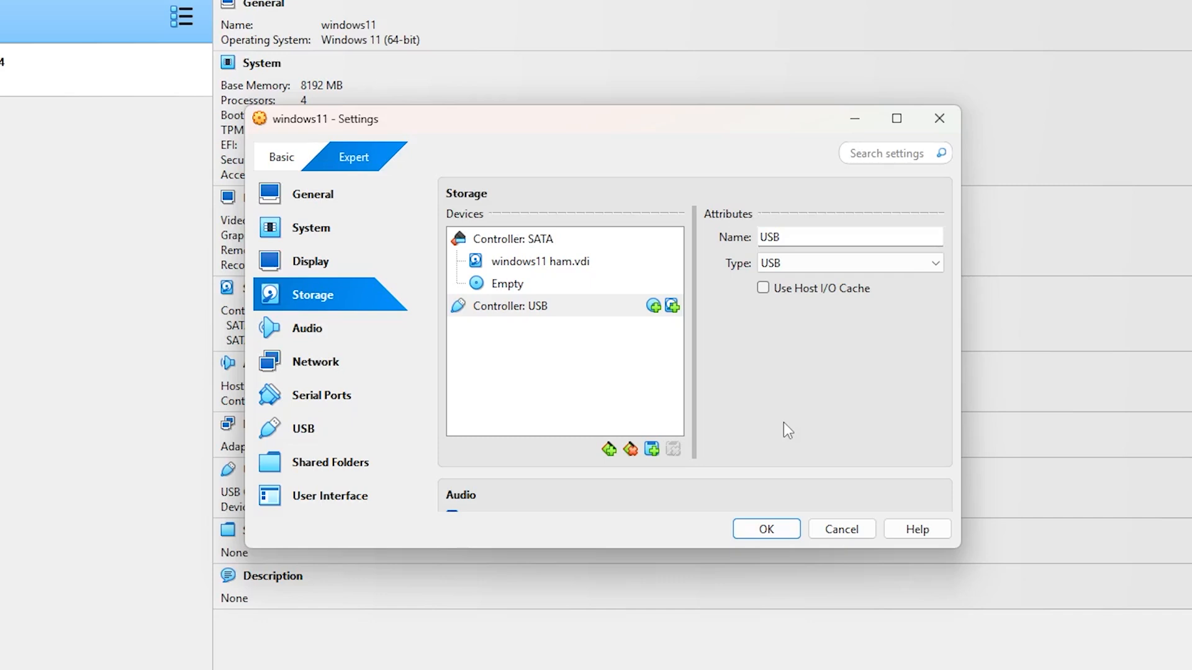
# Begin adding an optical drive to the USB controller and open the optical disk selector
pyautogui.click(645, 241)
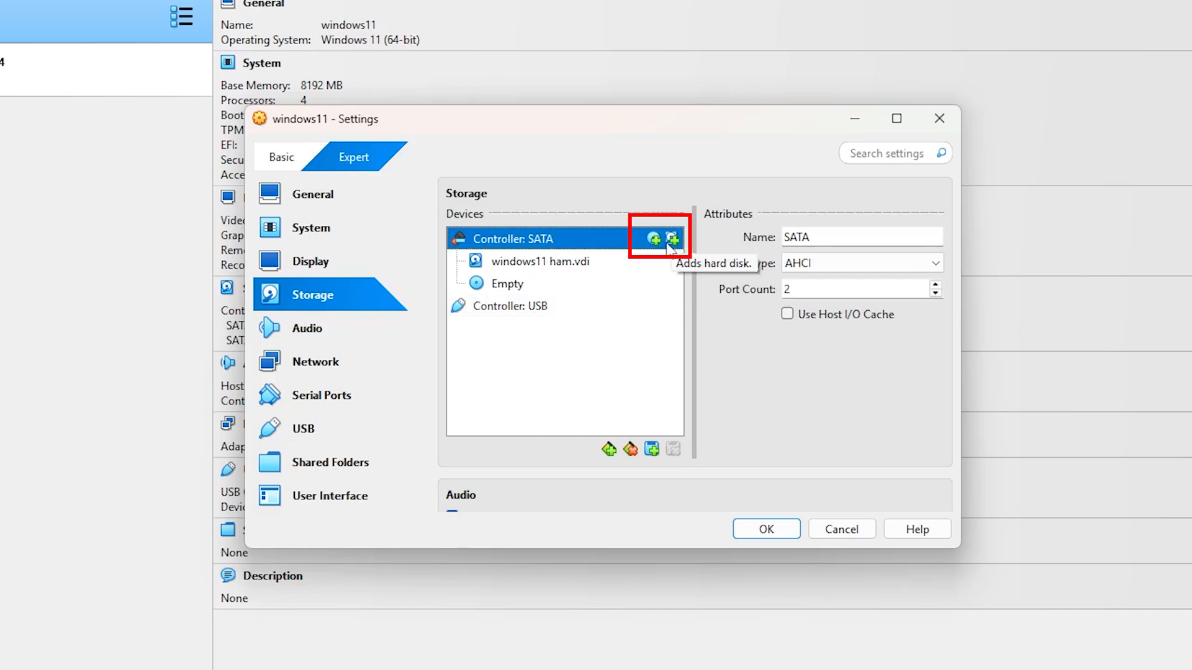
pyautogui.click(647, 304)
pyautogui.click(651, 448)
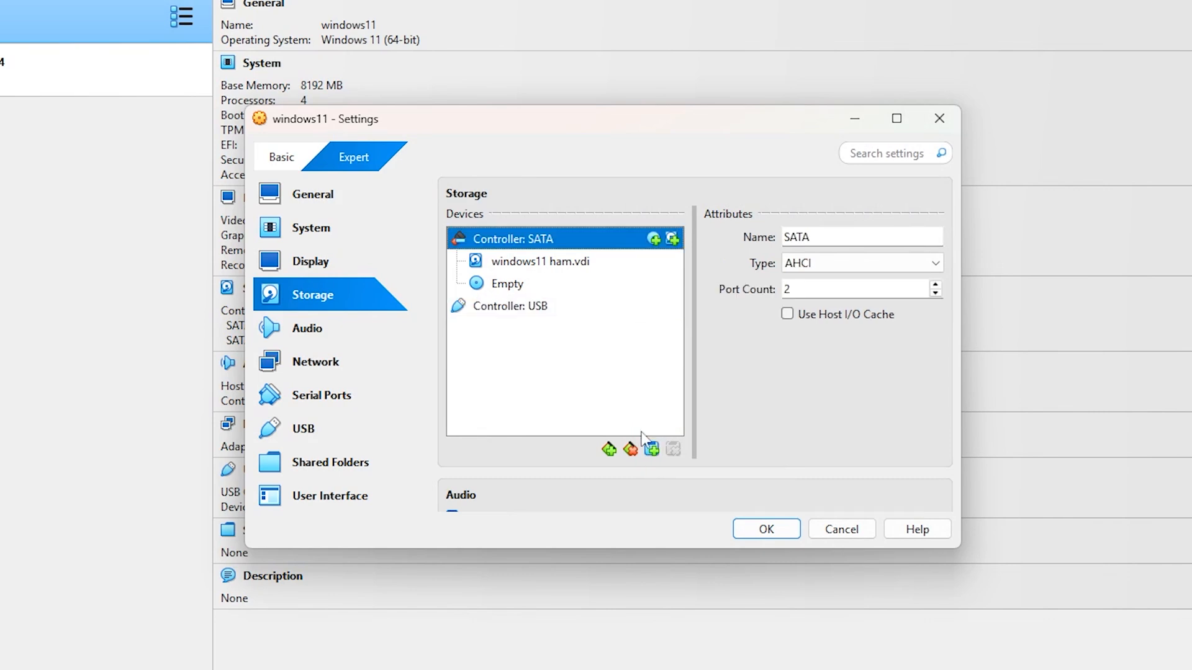
pyautogui.click(654, 450)
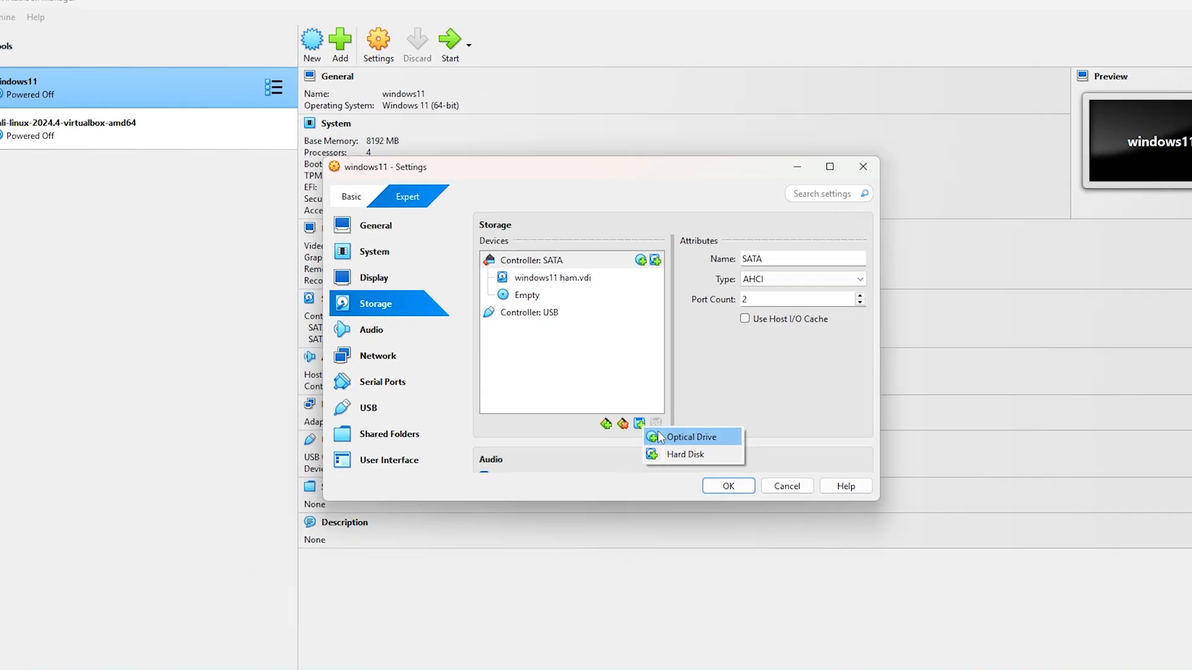
pyautogui.click(658, 436)
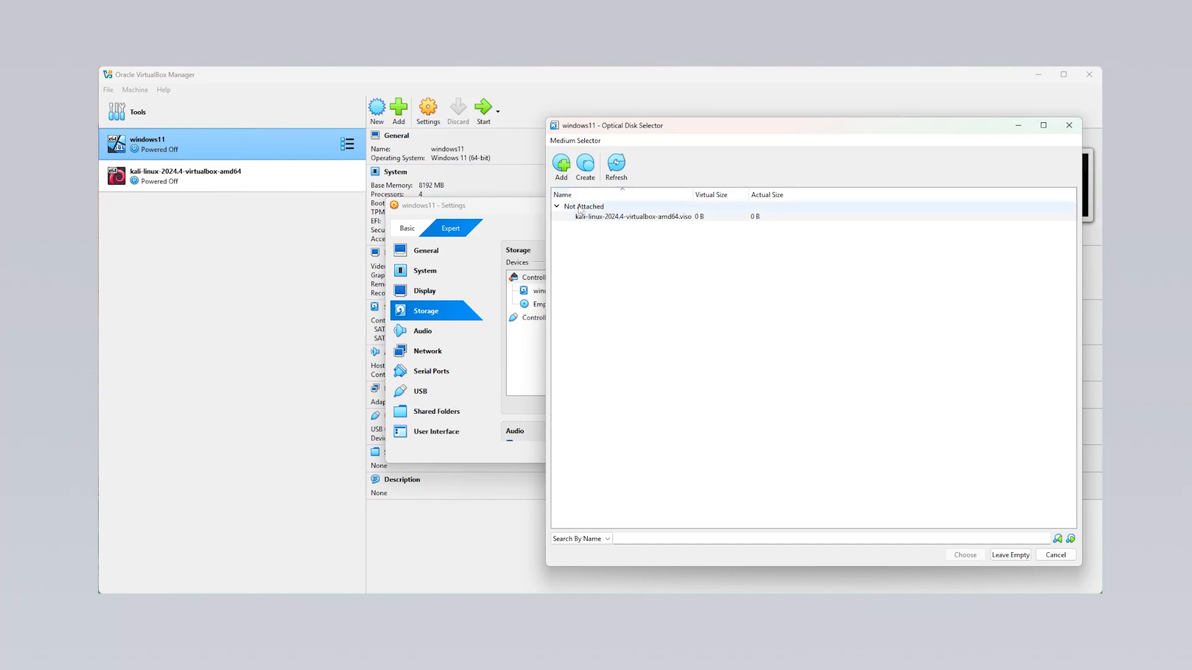
# Review the file types accepted as virtual optical disks without choosing a file
pyautogui.click(561, 162)
pyautogui.click(805, 391)
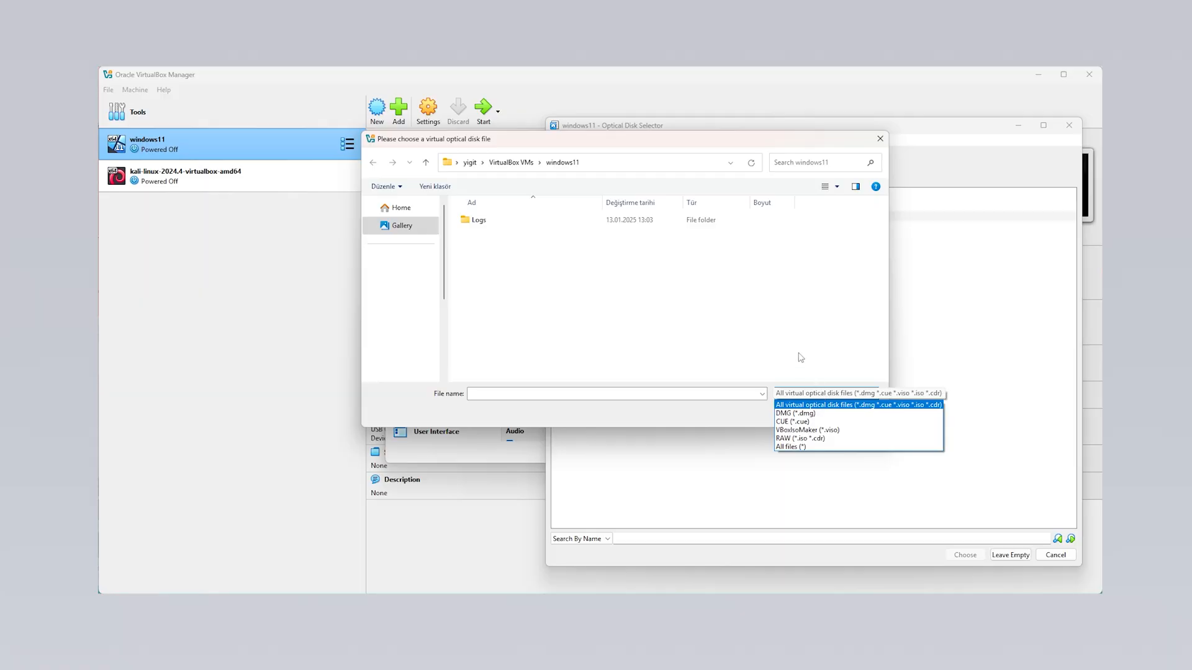
pyautogui.click(368, 148)
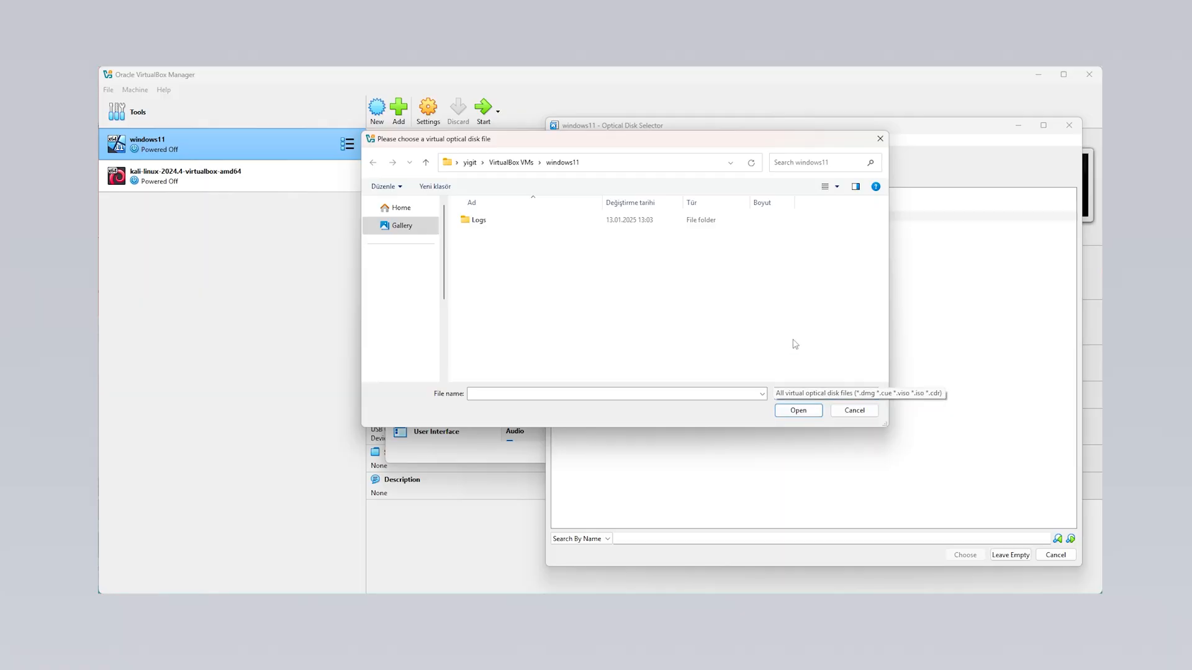
pyautogui.click(853, 410)
# Create a VISO image containing the NewDirectory folder from drive C: and attach it to the USB controller
pyautogui.click(590, 165)
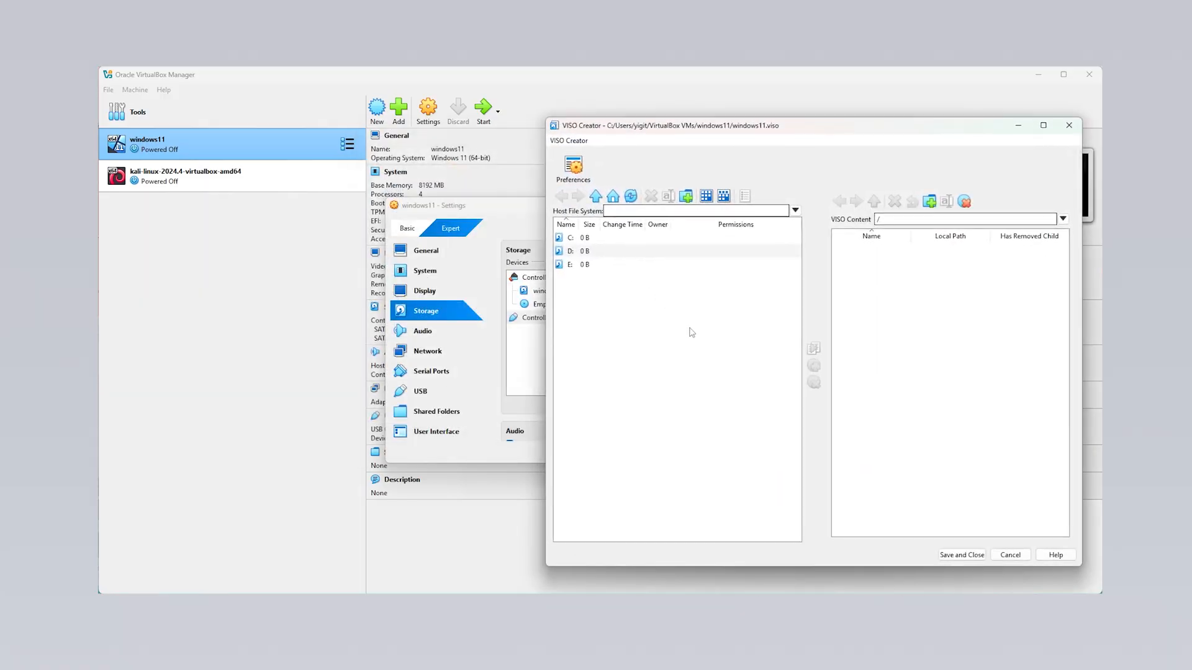
pyautogui.click(661, 253)
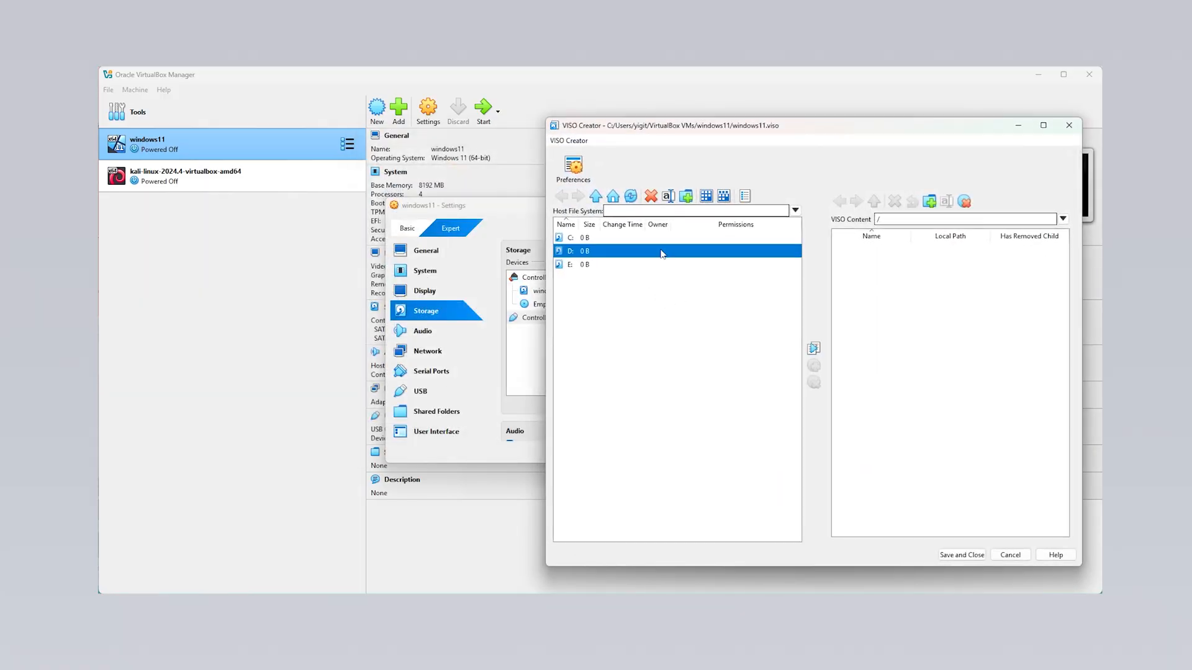
pyautogui.doubleClick(633, 240)
pyautogui.click(625, 334)
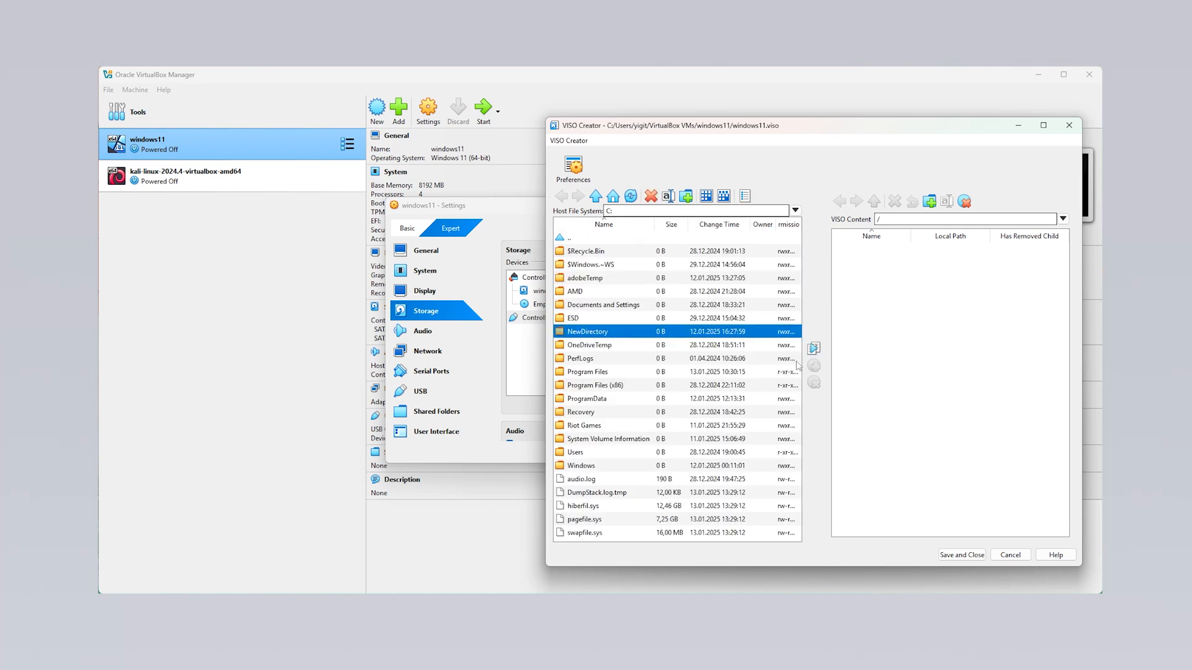
pyautogui.click(813, 349)
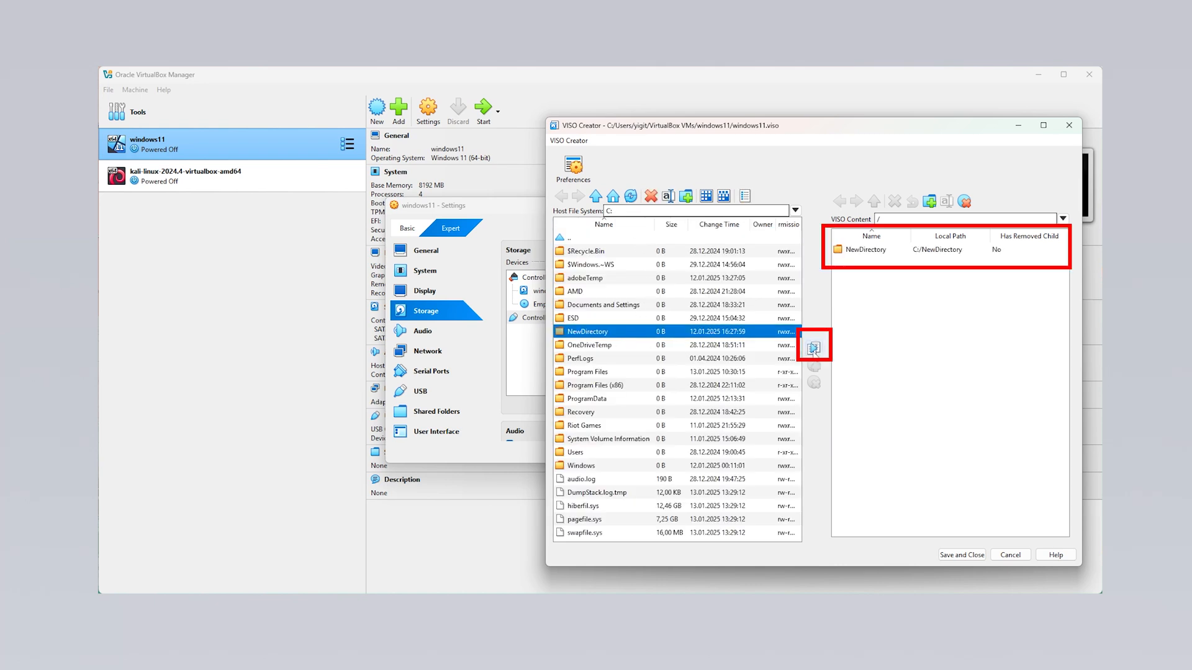
pyautogui.click(962, 555)
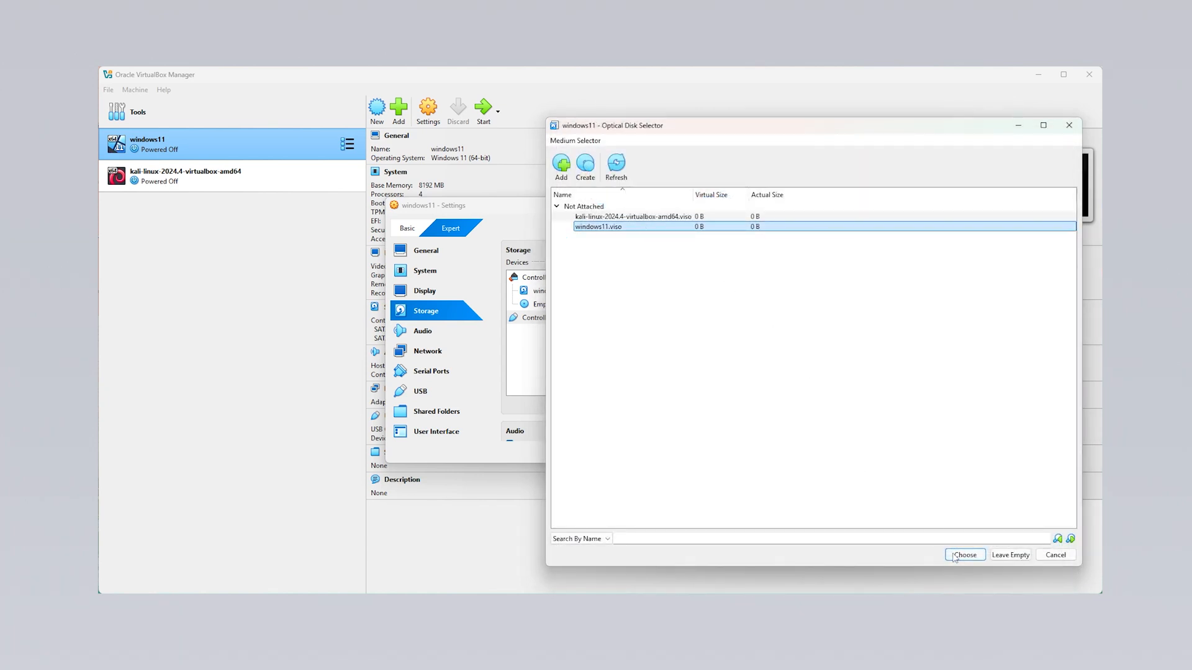
pyautogui.click(964, 555)
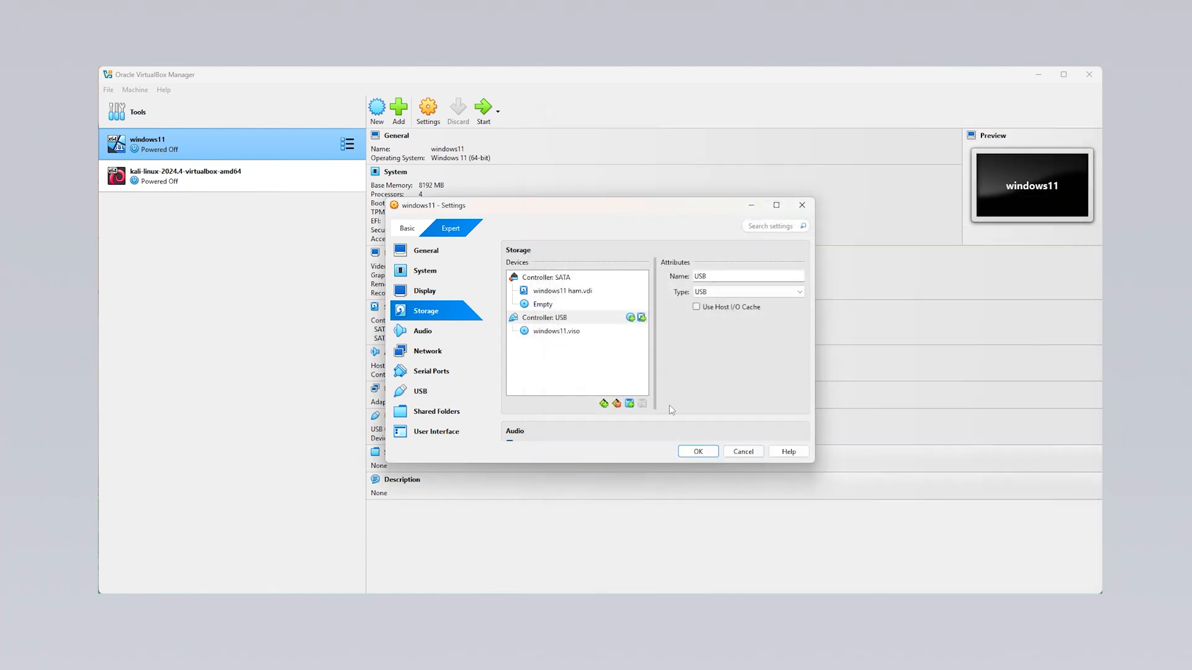
# Begin adding a hard disk to the SATA controller and open the hard disk selector
pyautogui.click(591, 364)
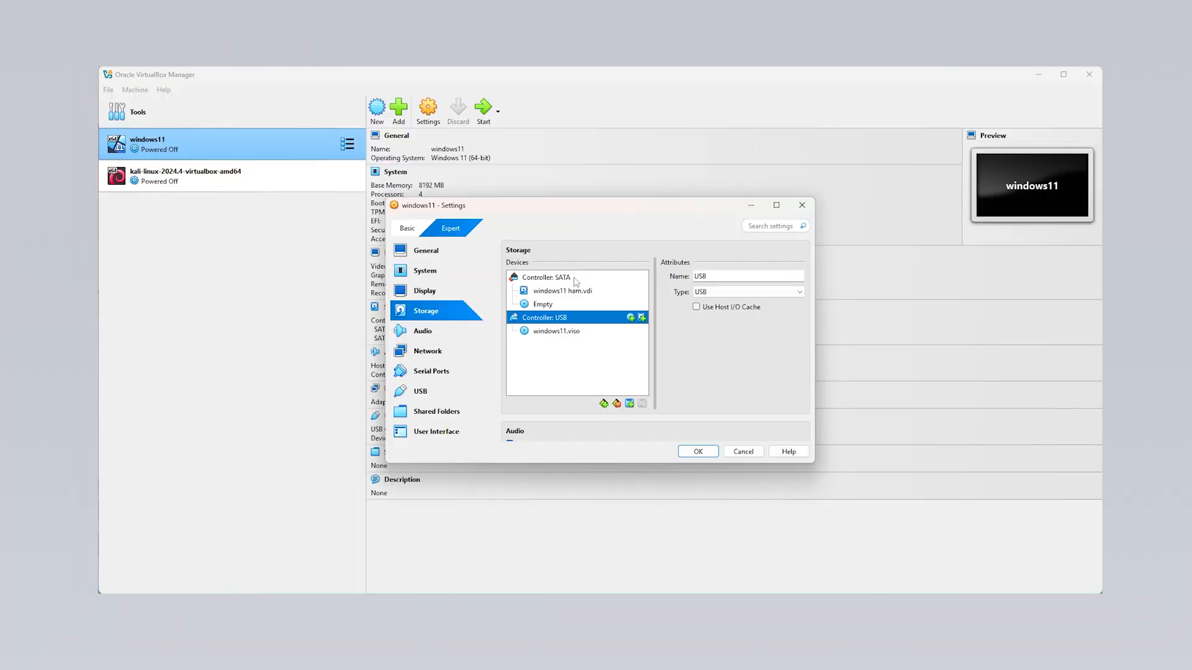
pyautogui.click(577, 278)
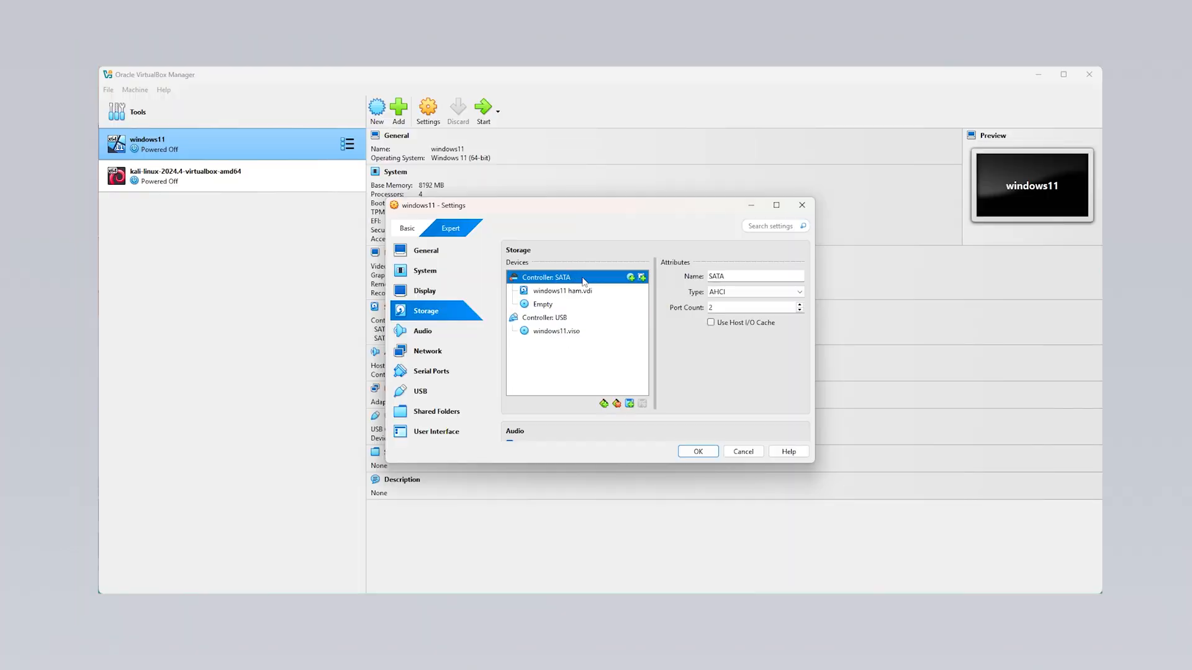
pyautogui.click(642, 277)
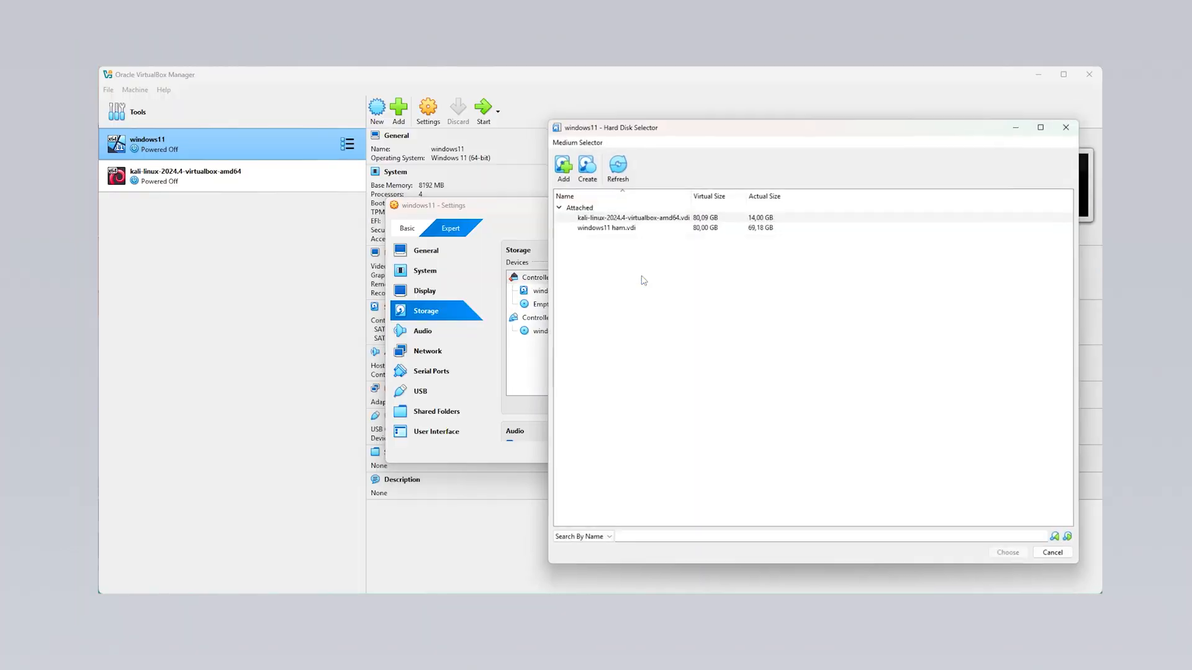
# Review the file types accepted as virtual hard disks without choosing a file
pyautogui.click(561, 165)
pyautogui.click(812, 394)
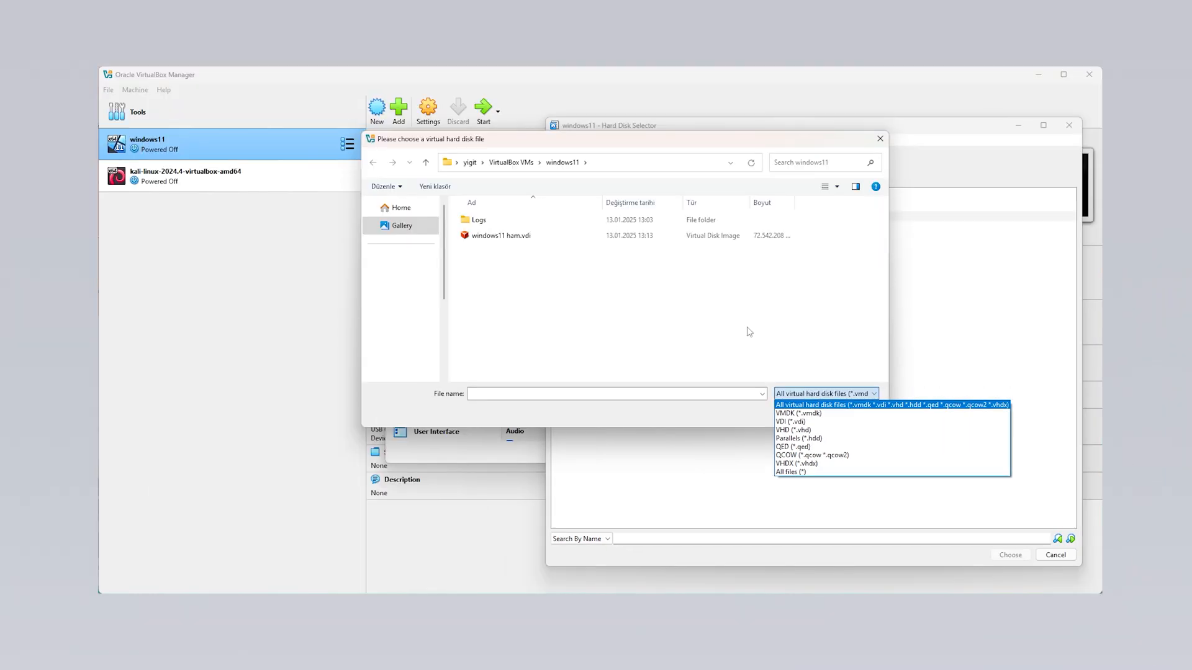
pyautogui.click(829, 395)
pyautogui.click(855, 410)
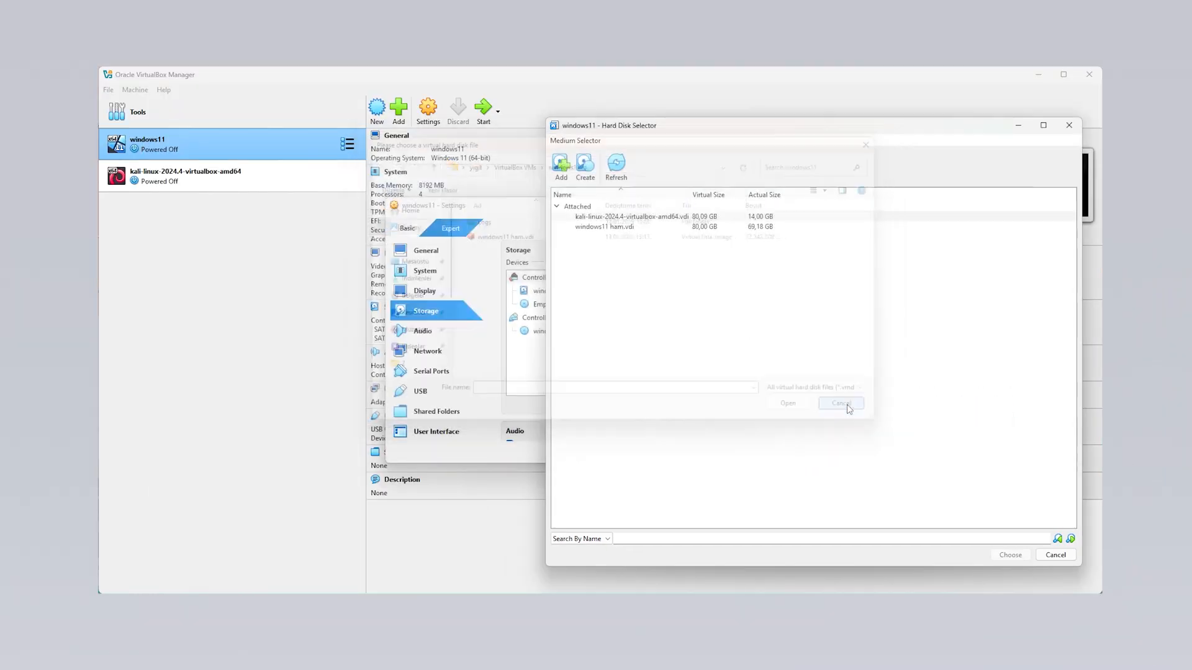
# Create a 50 GB VDI virtual hard disk named windows11_1.vdi and attach it to the SATA controller
pyautogui.click(585, 165)
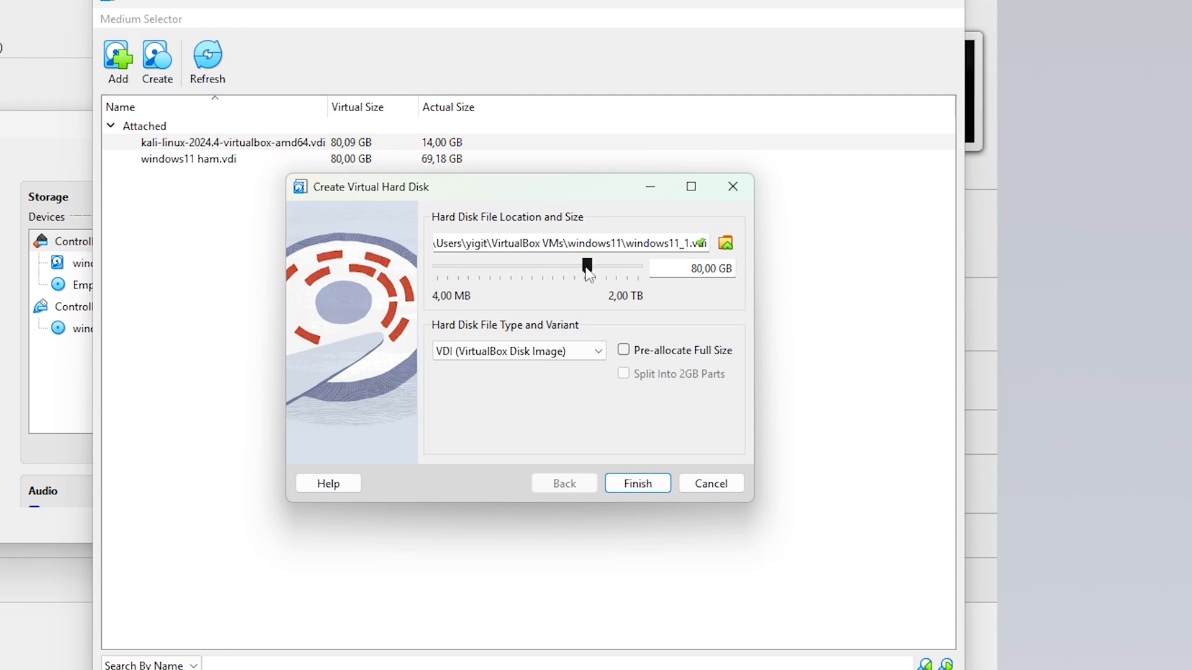
pyautogui.moveTo(586, 267); pyautogui.dragTo(560, 265)
pyautogui.moveTo(669, 269); pyautogui.dragTo(746, 272)
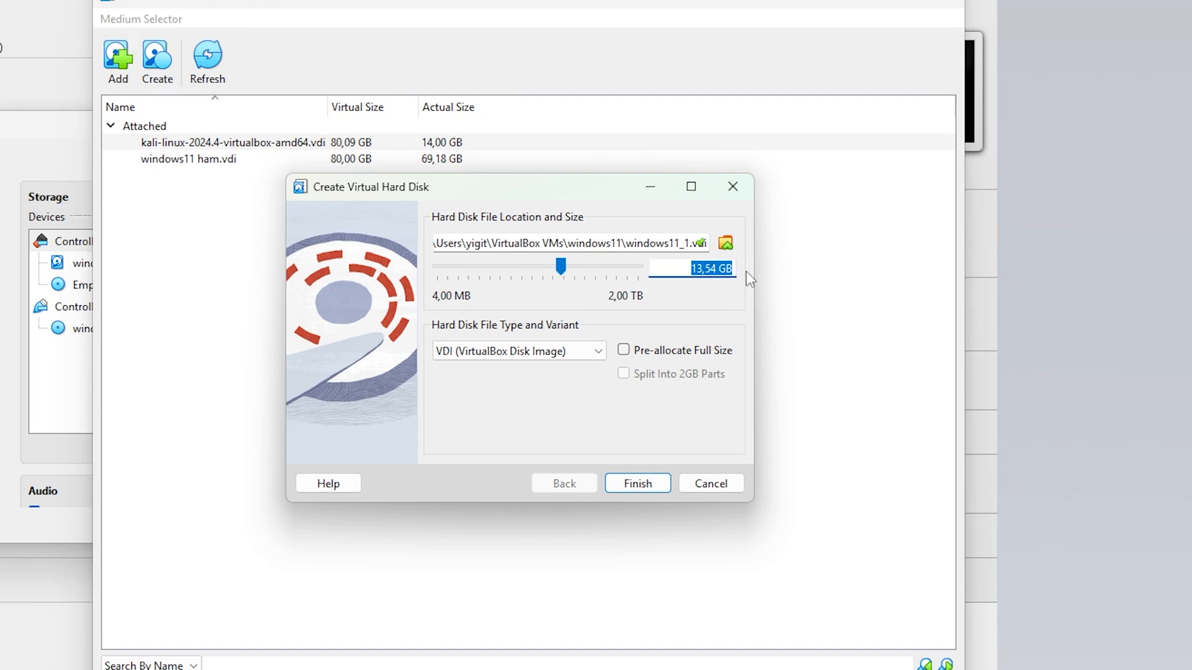
pyautogui.write('50')
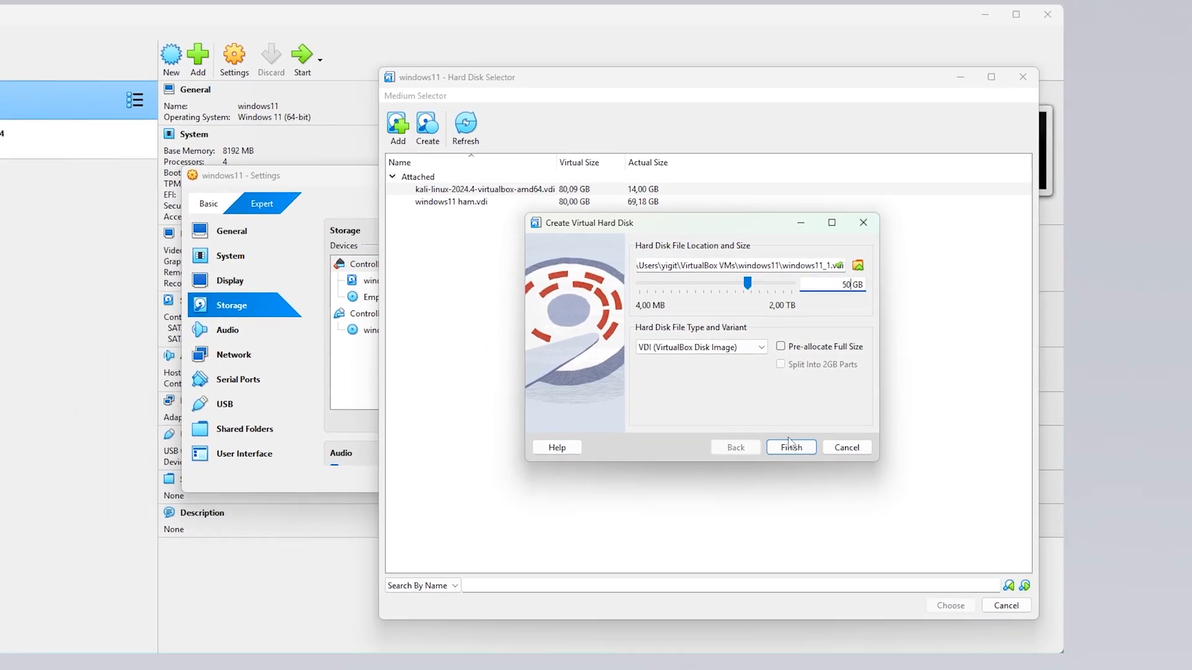
pyautogui.click(637, 485)
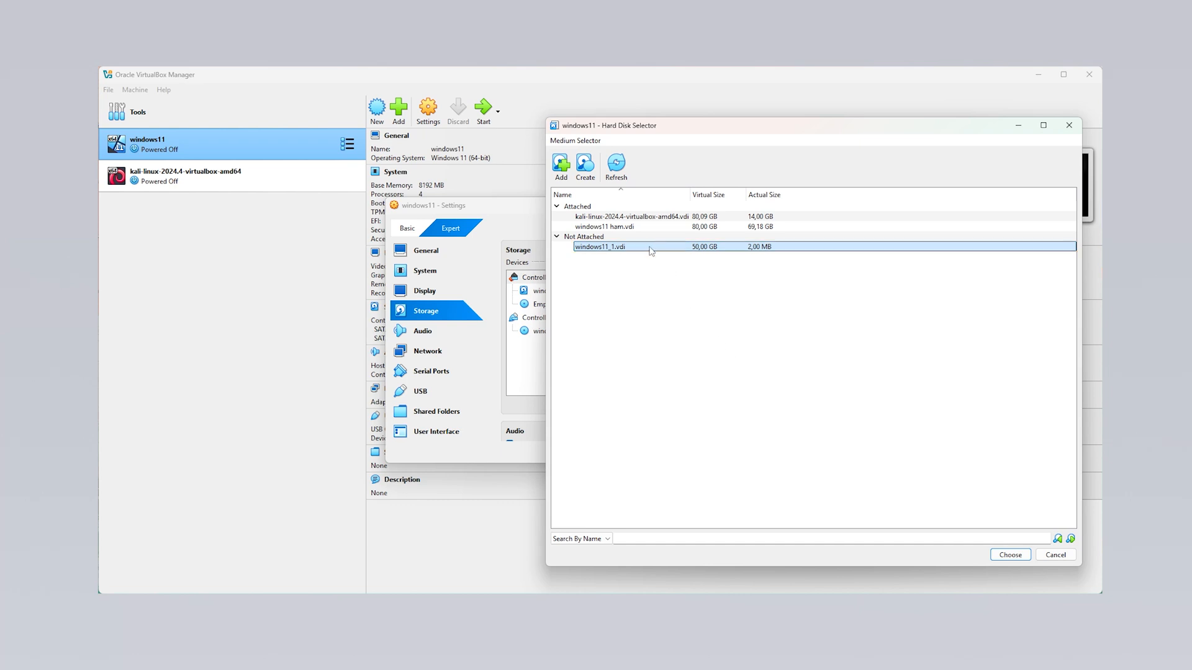
pyautogui.click(1012, 555)
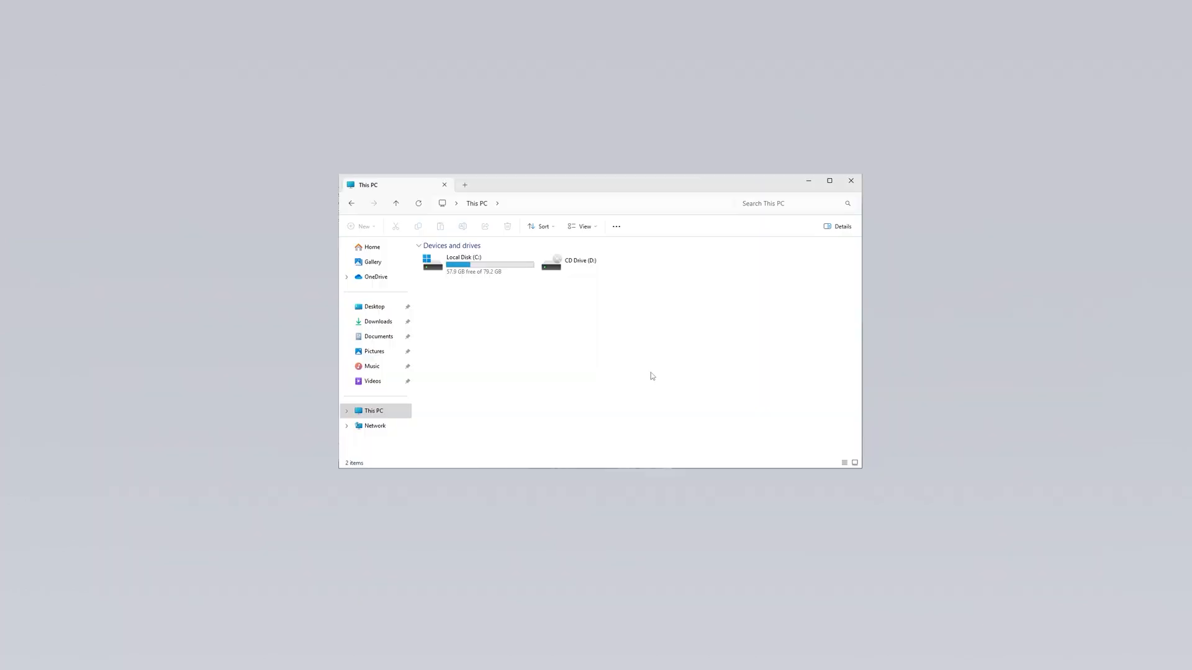
# In the Windows guest, open Computer Management from This PC and display Disk Management
pyautogui.rightClick(383, 415)
pyautogui.click(430, 405)
pyautogui.click(413, 293)
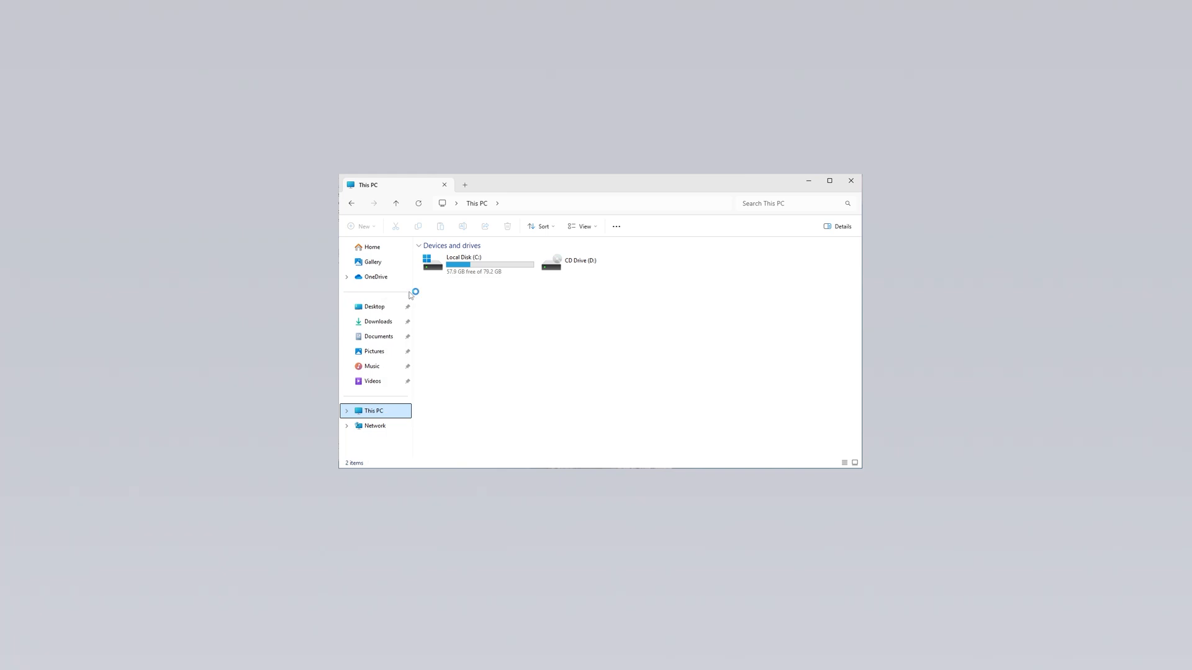
pyautogui.doubleClick(270, 179)
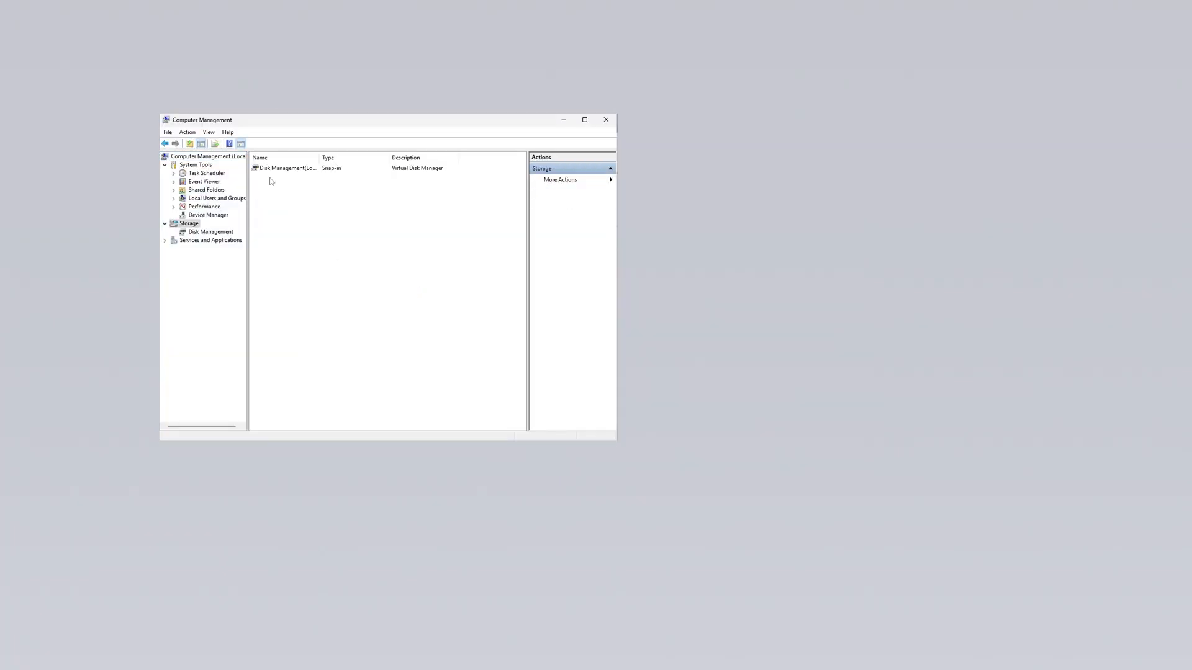
pyautogui.doubleClick(270, 168)
# Create a new simple volume on Disk 1's unallocated space, accepting the wizard's default settings
pyautogui.rightClick(359, 374)
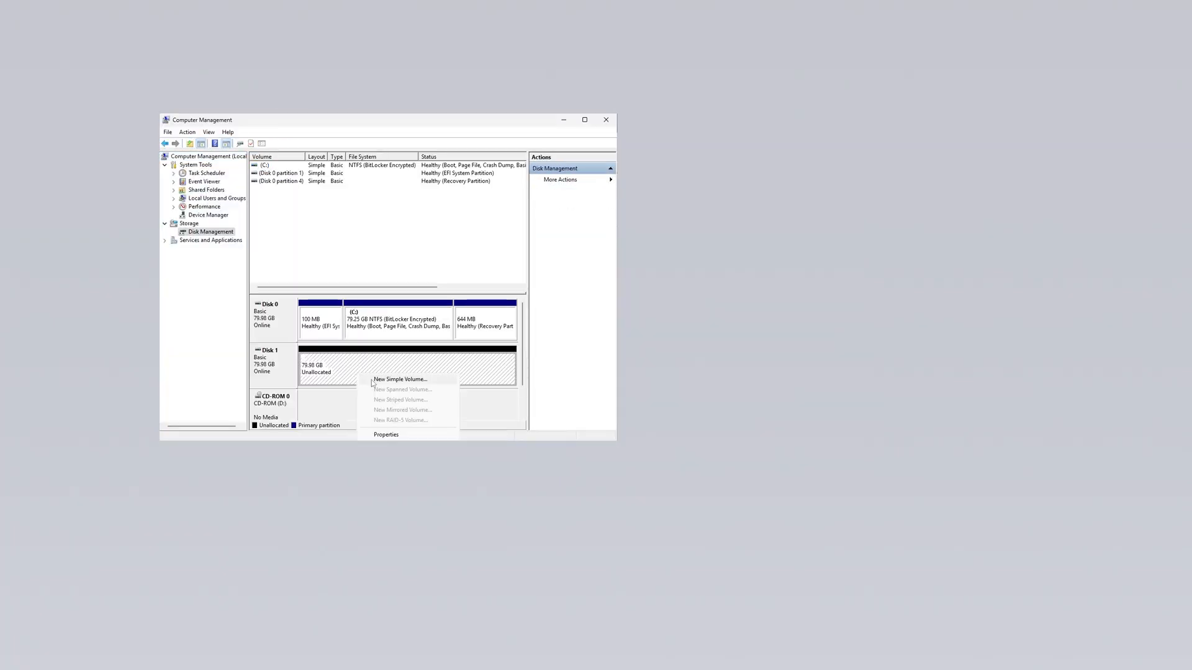
pyautogui.click(388, 380)
pyautogui.click(429, 332)
pyautogui.click(430, 332)
pyautogui.click(429, 332)
pyautogui.click(430, 332)
pyautogui.click(430, 332)
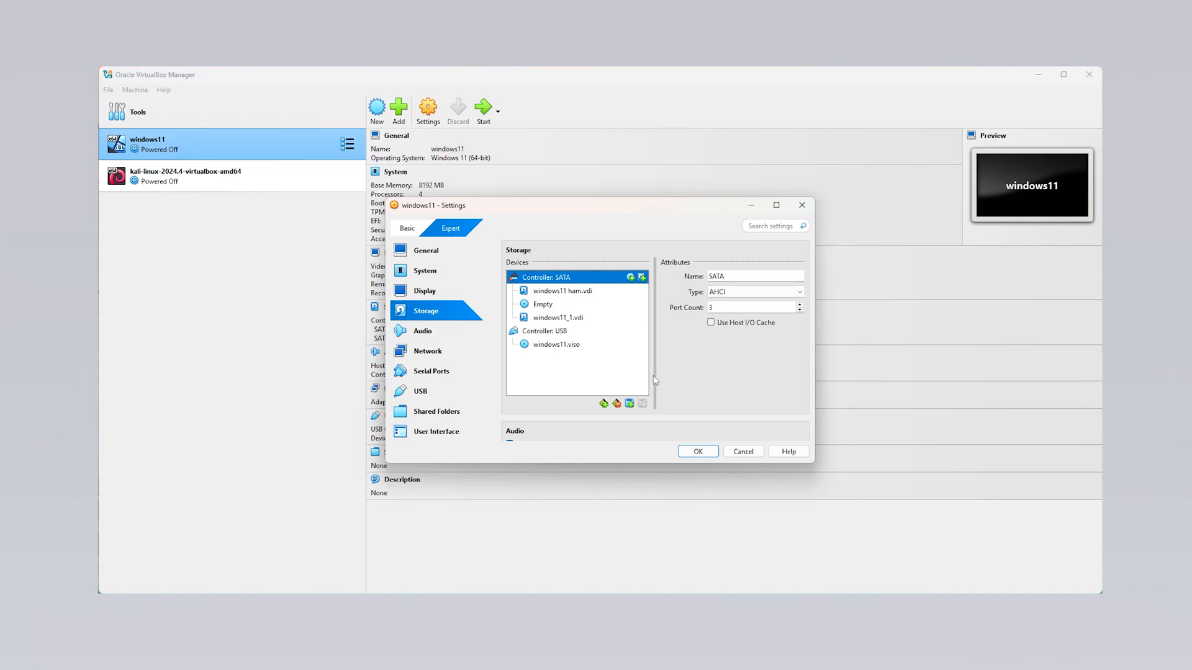
# Back in VirtualBox, review the attributes of the disks and drives attached to the SATA and USB controllers
pyautogui.click(562, 292)
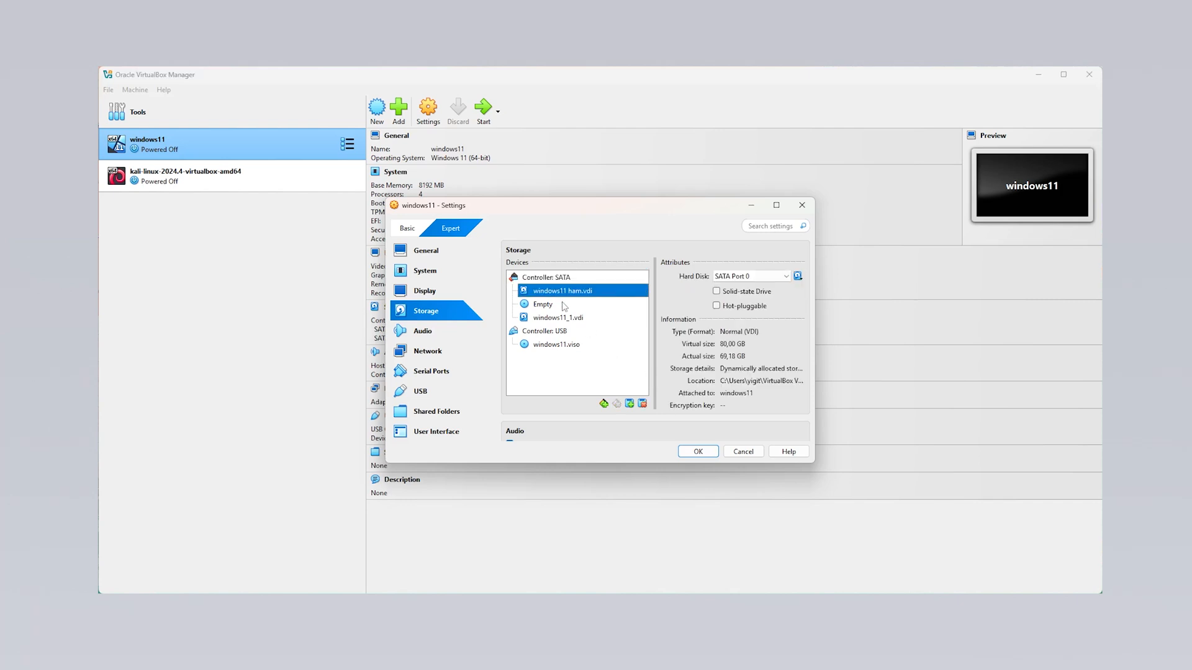
pyautogui.click(564, 305)
pyautogui.click(565, 319)
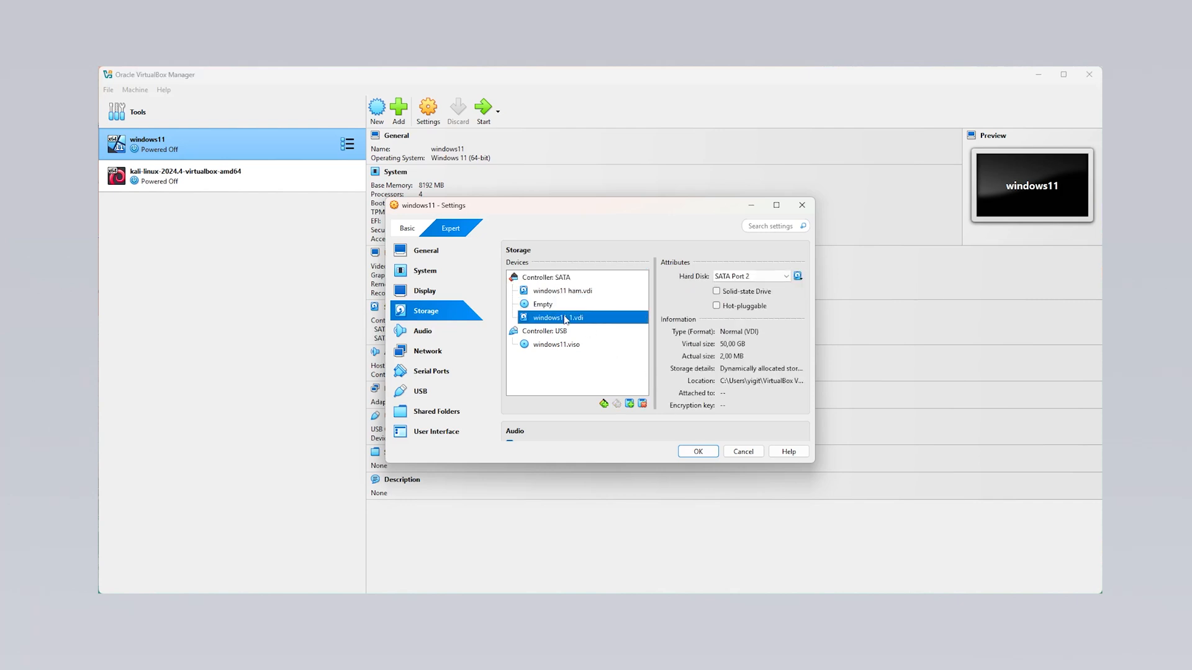
pyautogui.click(563, 346)
pyautogui.click(557, 319)
# Review the audio settings and the network settings of Adapters 1 through 4, returning to Adapter 1
pyautogui.click(432, 336)
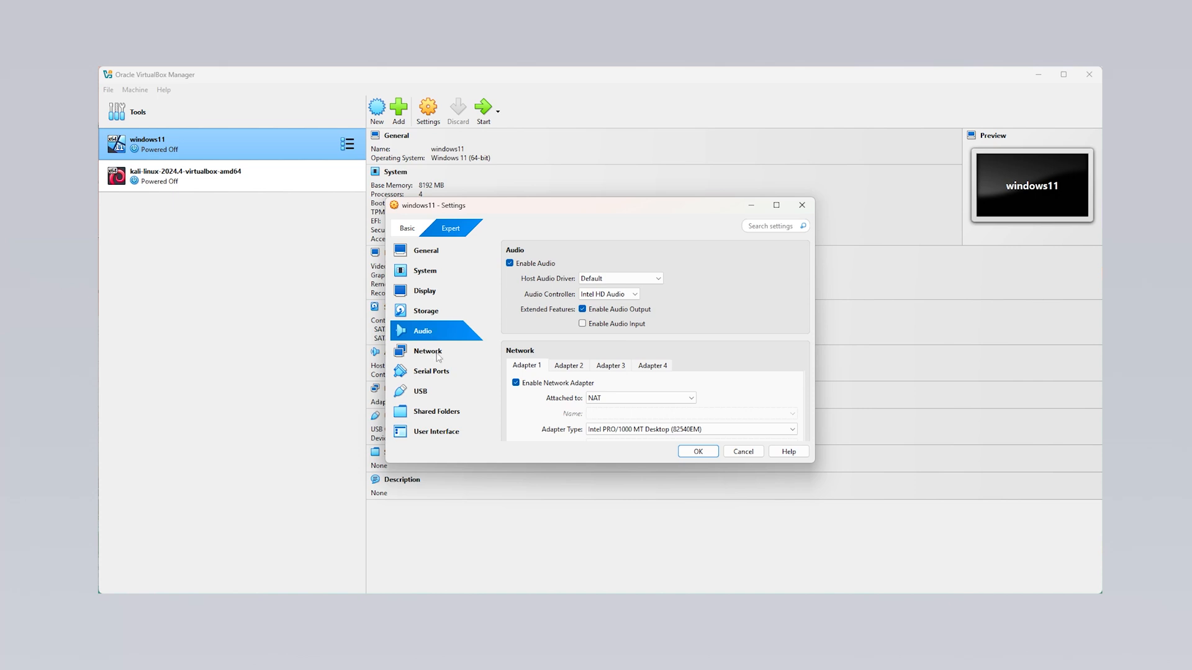
pyautogui.click(438, 356)
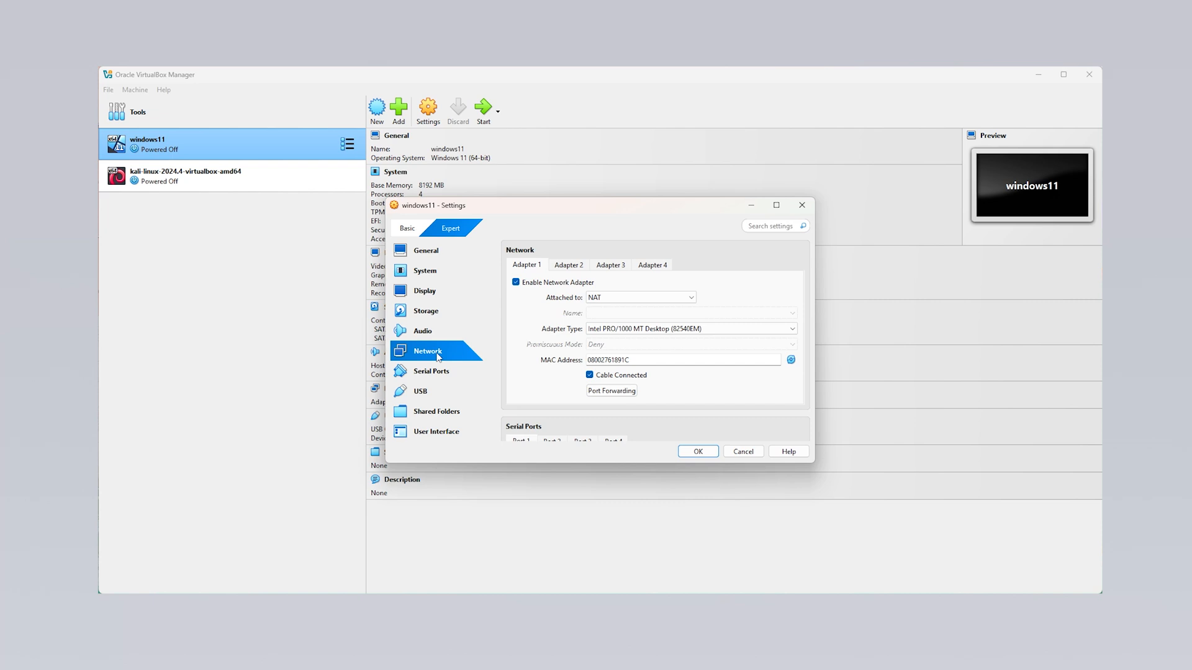
pyautogui.click(569, 265)
pyautogui.click(610, 265)
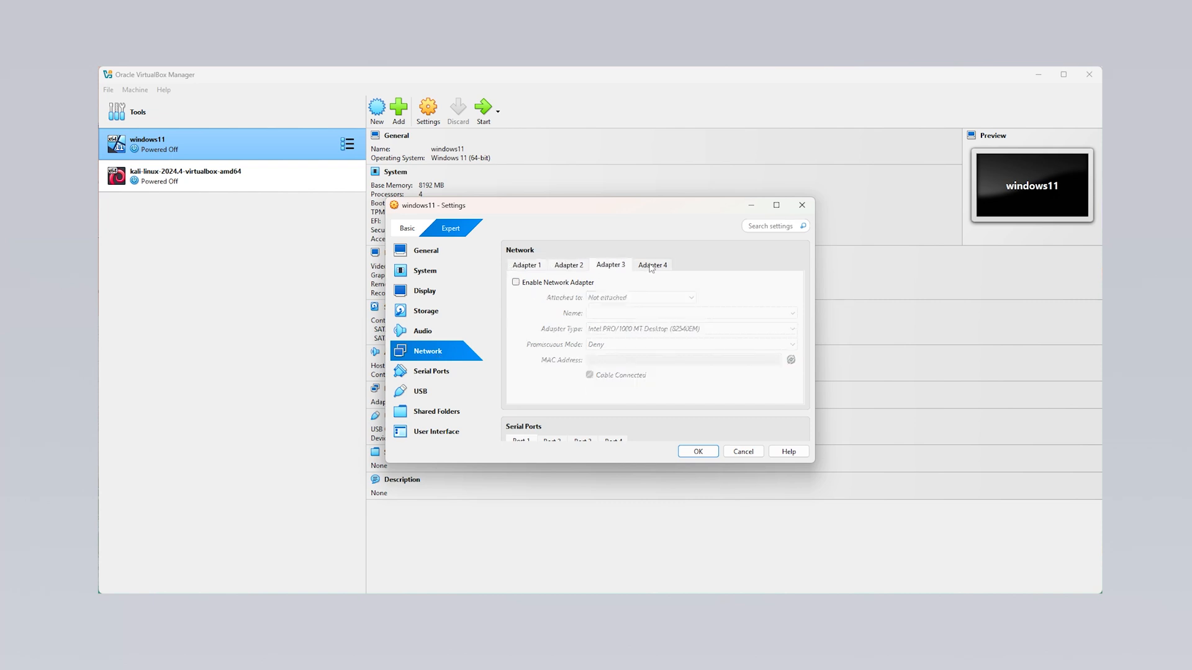
pyautogui.click(653, 265)
pyautogui.click(522, 266)
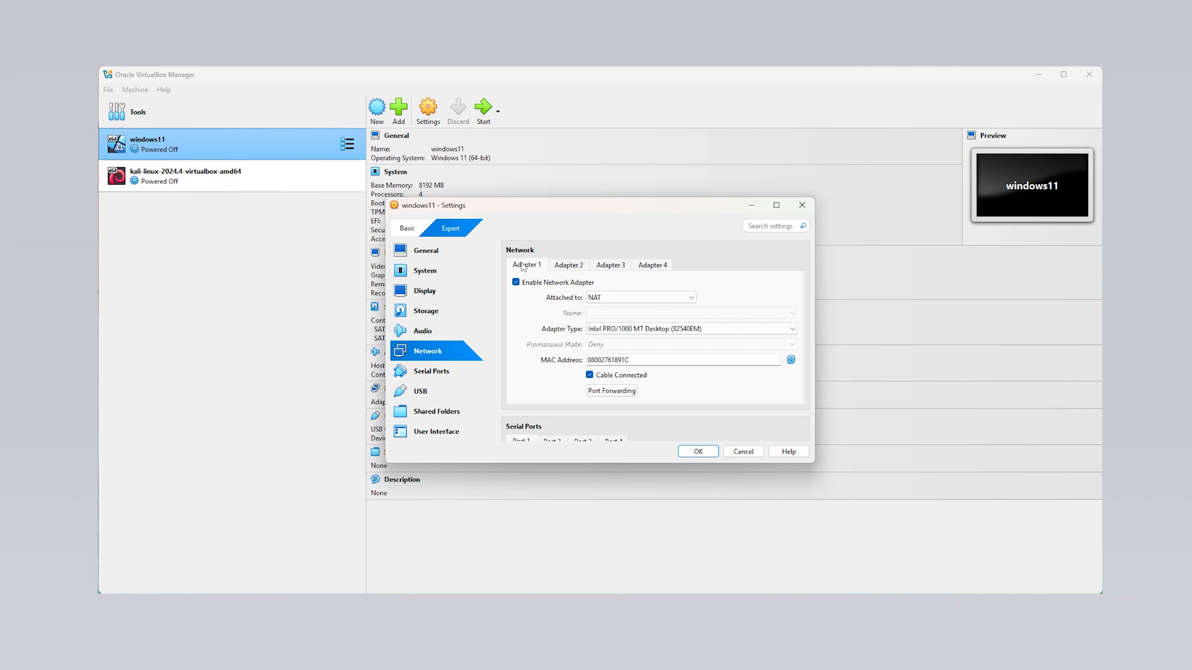
# Examine the attachment modes and adapter types offered for network Adapter 1, and view the serial port settings
pyautogui.click(638, 299)
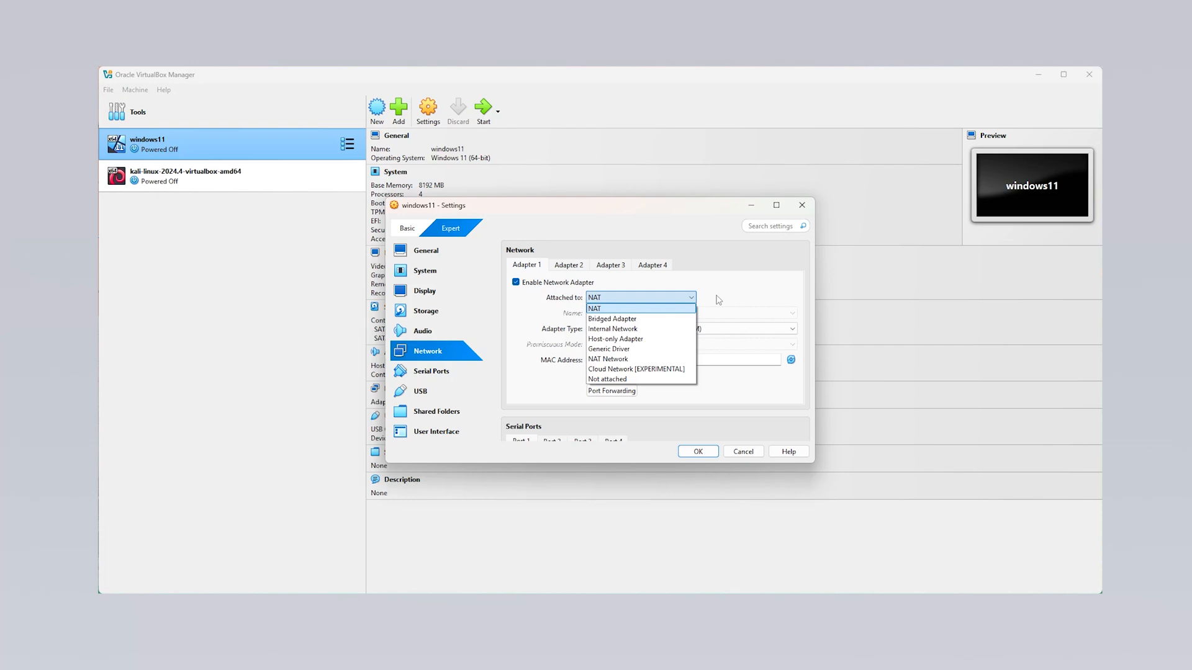
pyautogui.click(719, 300)
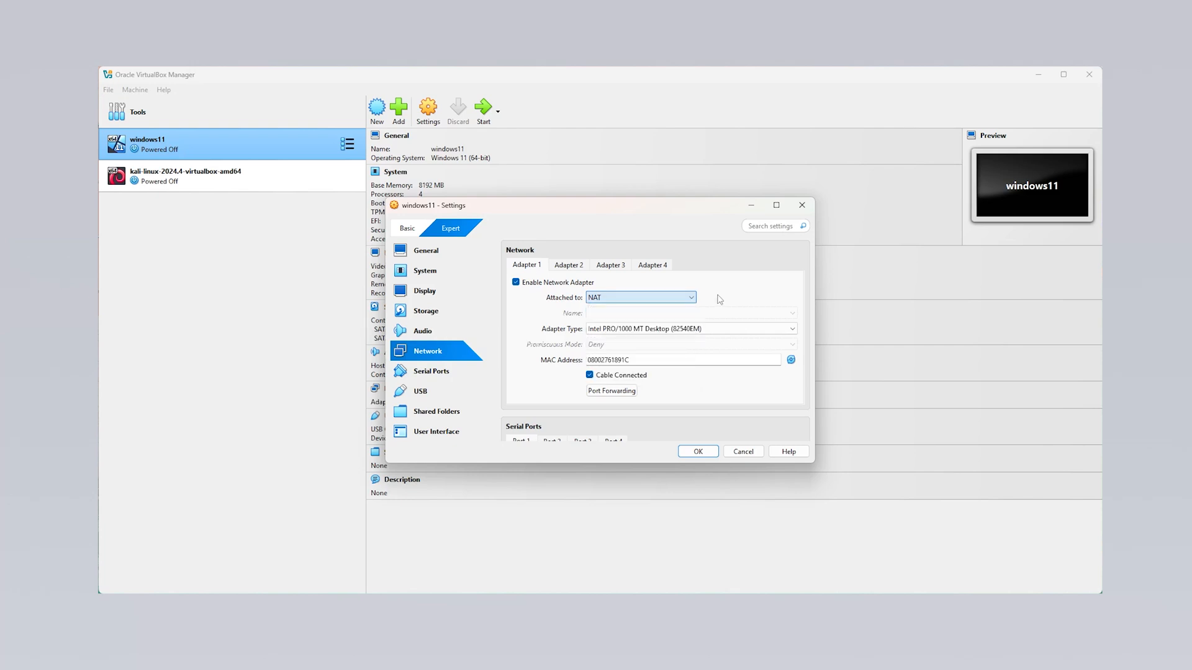
pyautogui.click(685, 329)
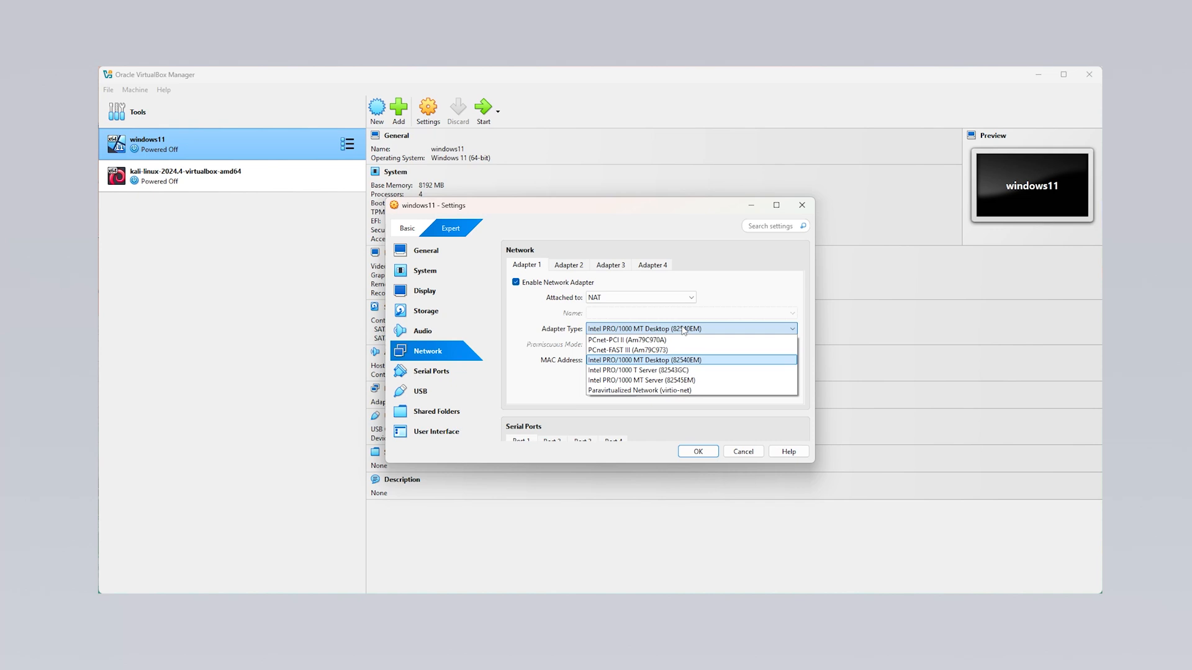
pyautogui.click(719, 308)
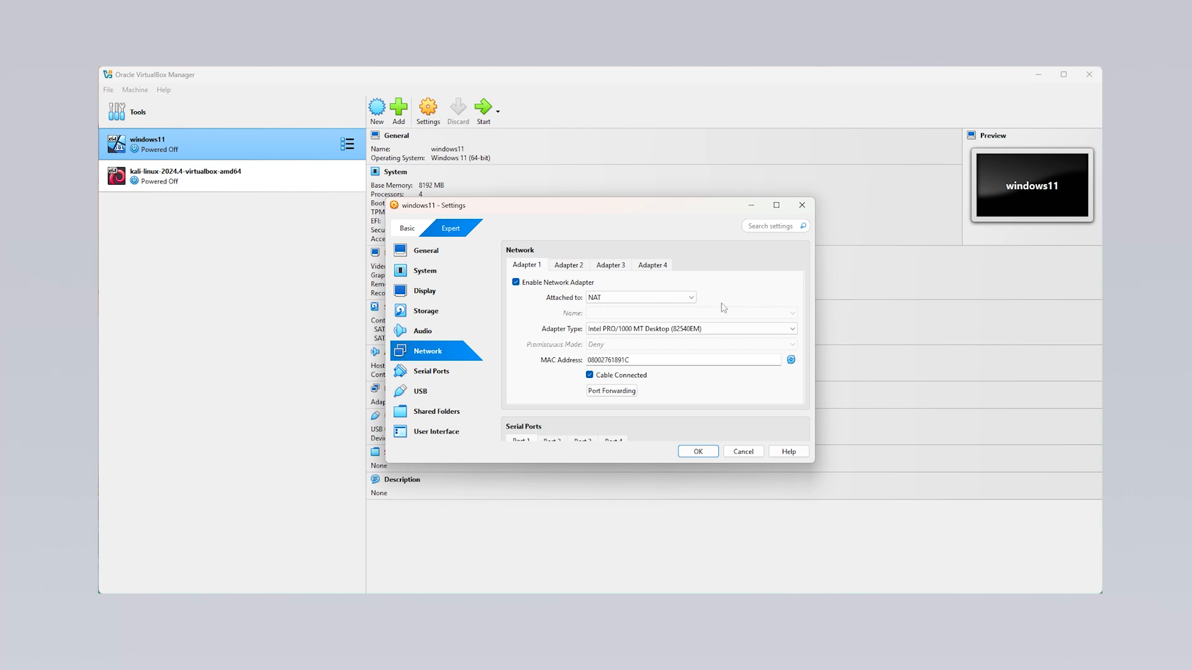
pyautogui.click(444, 373)
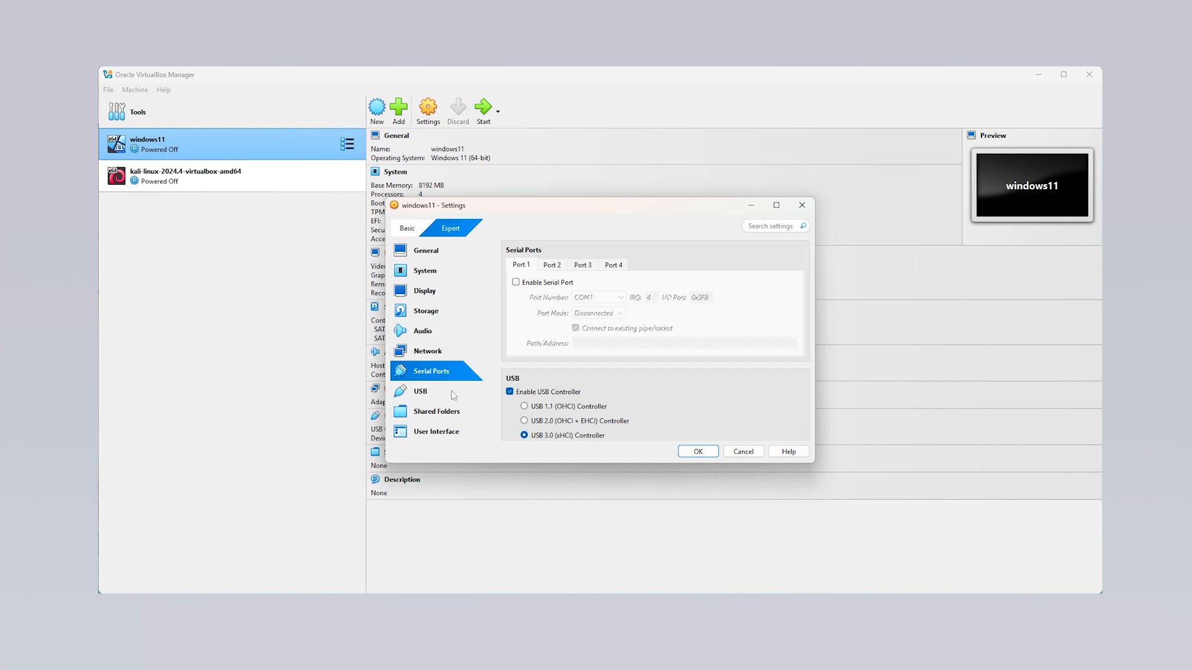
# Add a USB device filter for the SEMICO USB Keyboard [0110]
pyautogui.click(454, 395)
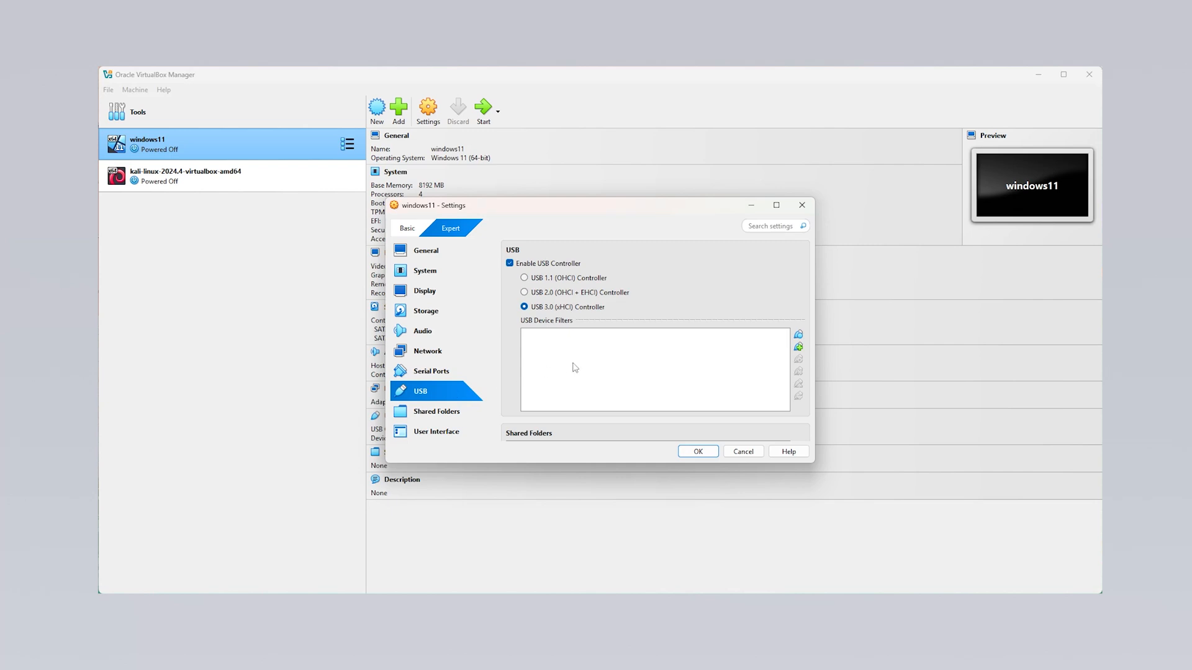
pyautogui.click(799, 348)
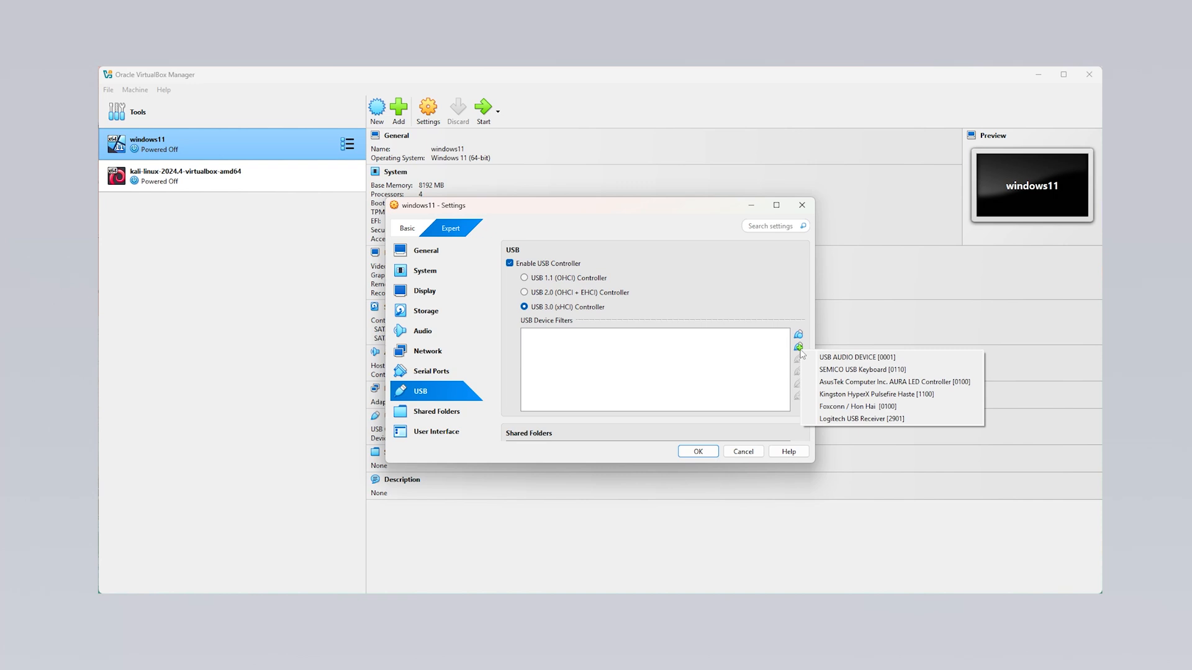
pyautogui.click(816, 370)
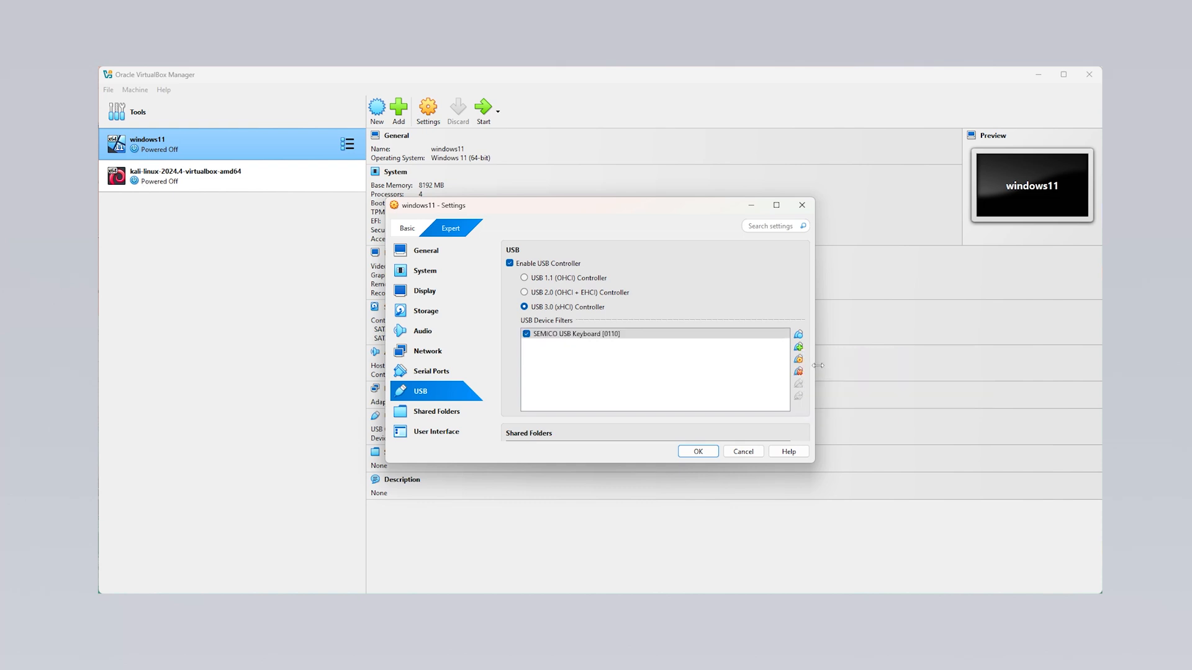
pyautogui.click(706, 379)
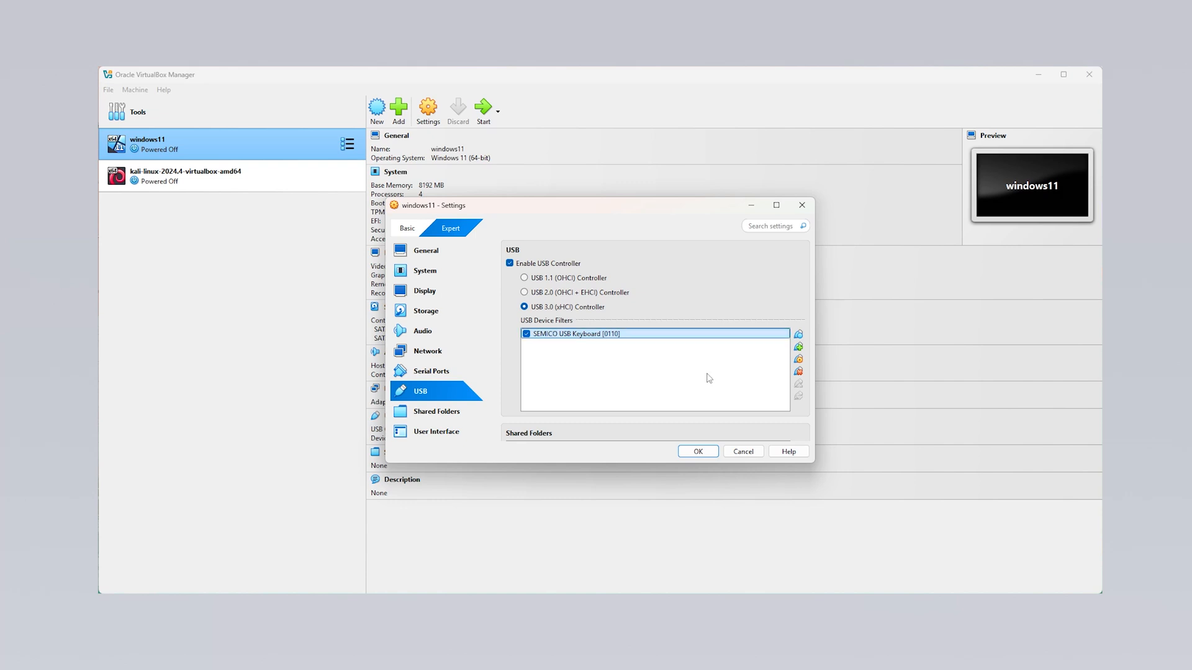
# Begin adding a shared folder, choosing sharefolder on Local Disk (C:) as its folder path
pyautogui.click(457, 415)
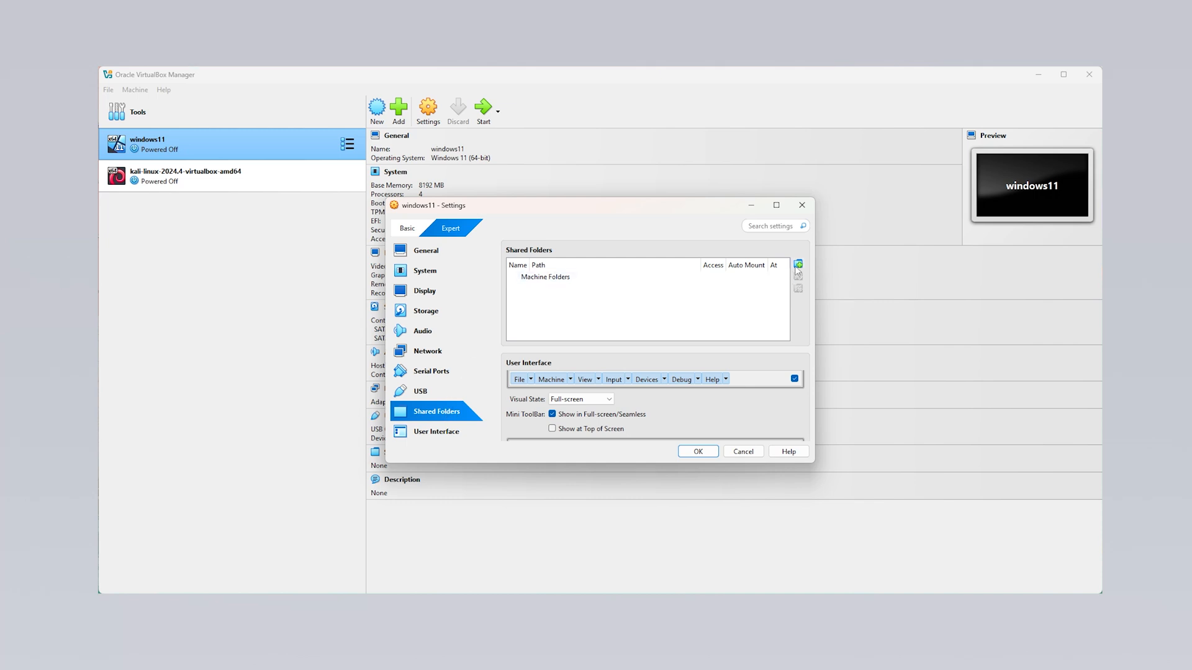
pyautogui.click(798, 269)
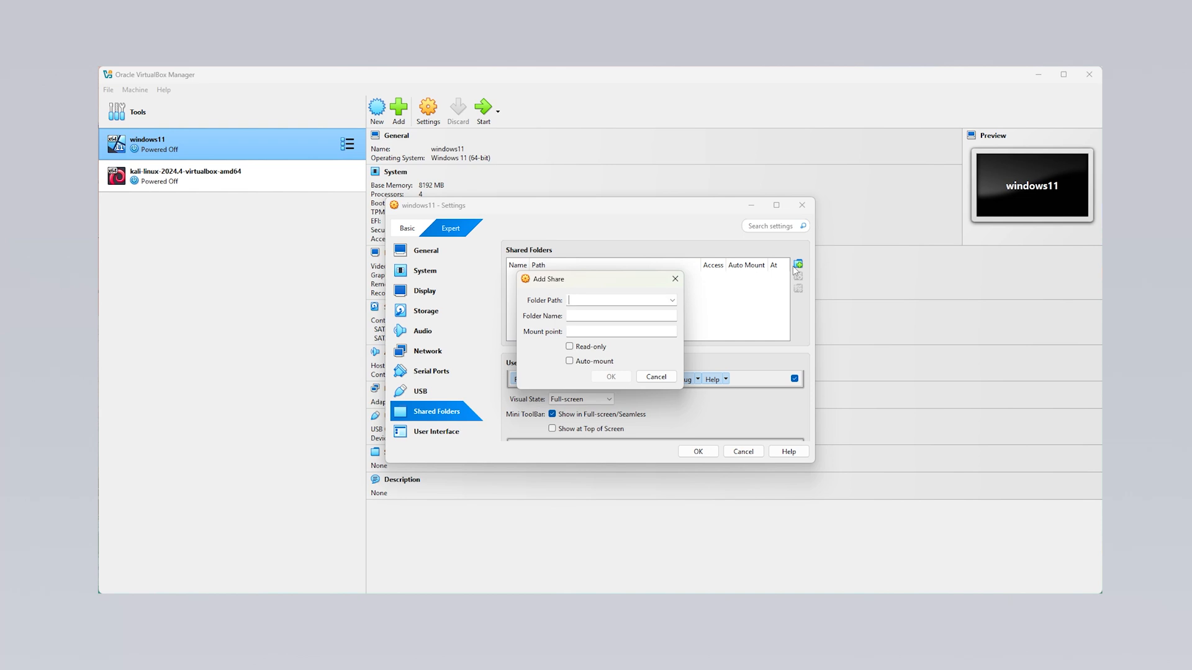
pyautogui.click(677, 301)
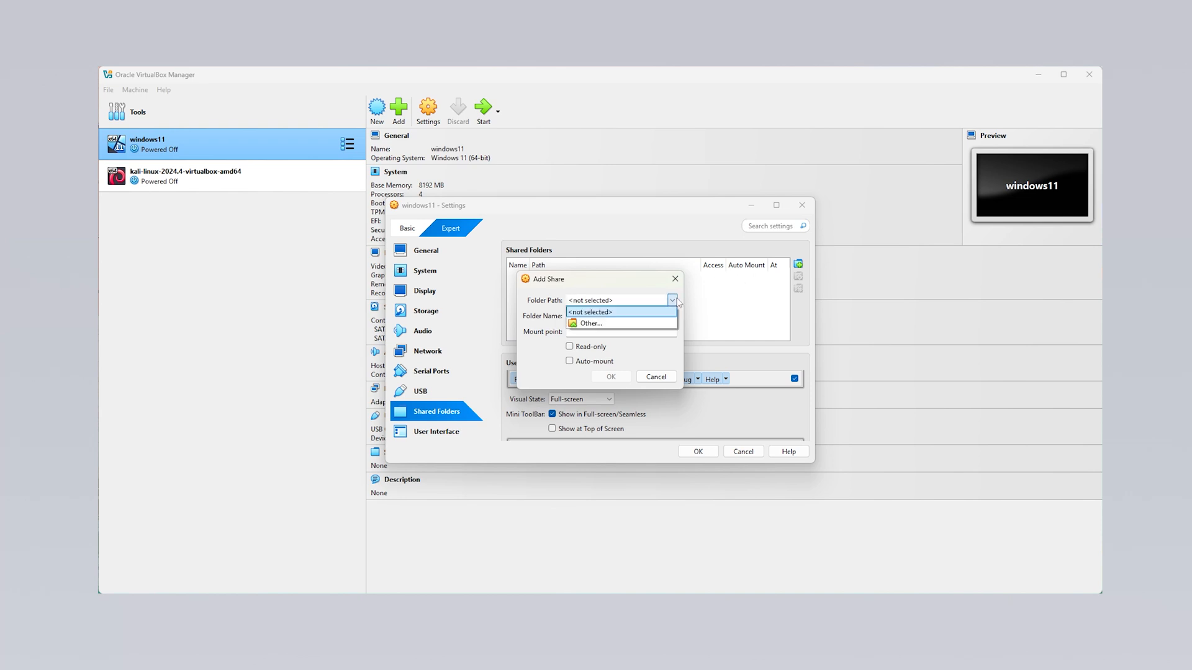
pyautogui.click(646, 323)
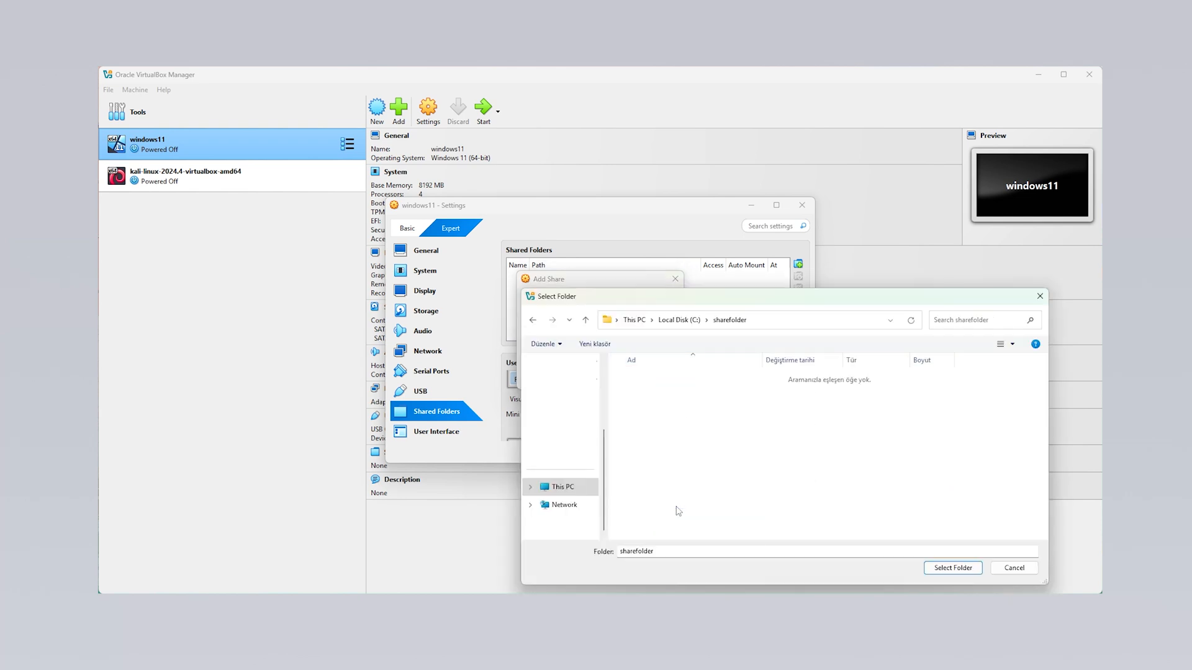
pyautogui.click(945, 570)
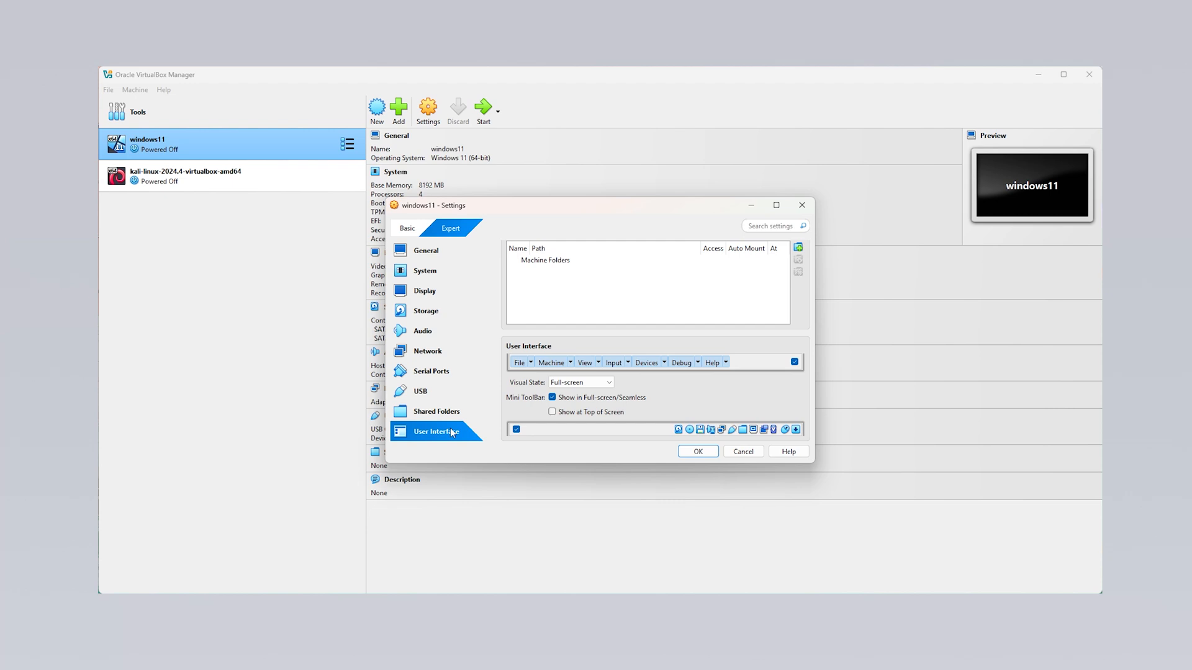
# Try the User Interface customization by examining the Input menu entries and switching the menu bar and status bar off and on
pyautogui.click(628, 363)
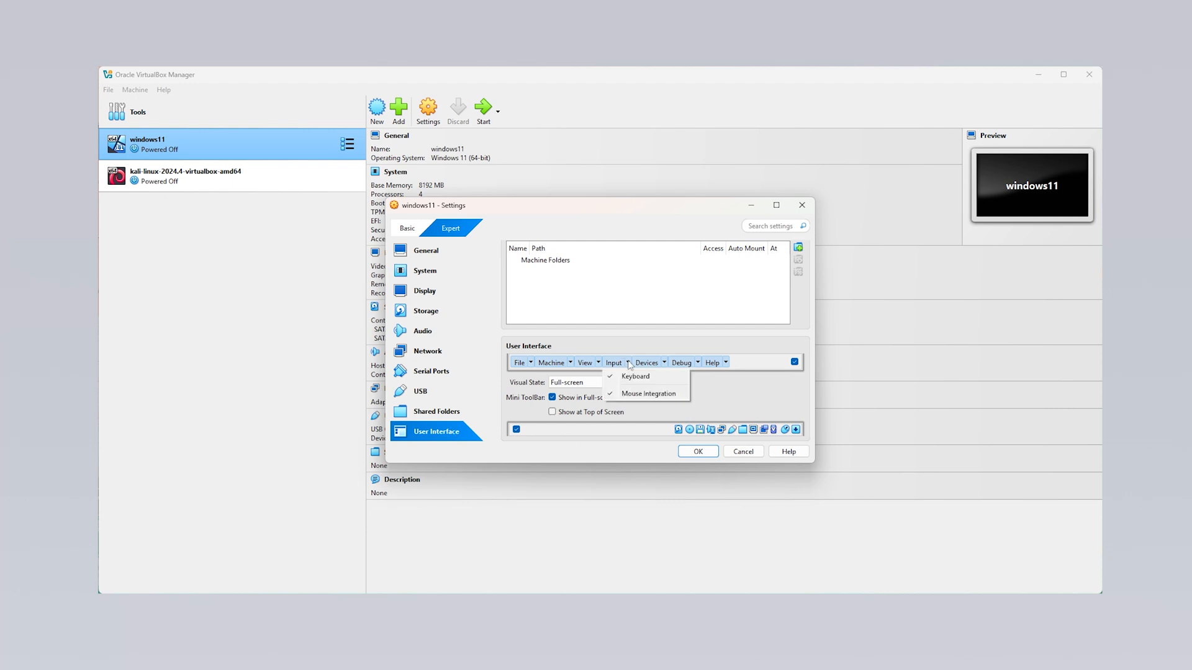
pyautogui.click(628, 364)
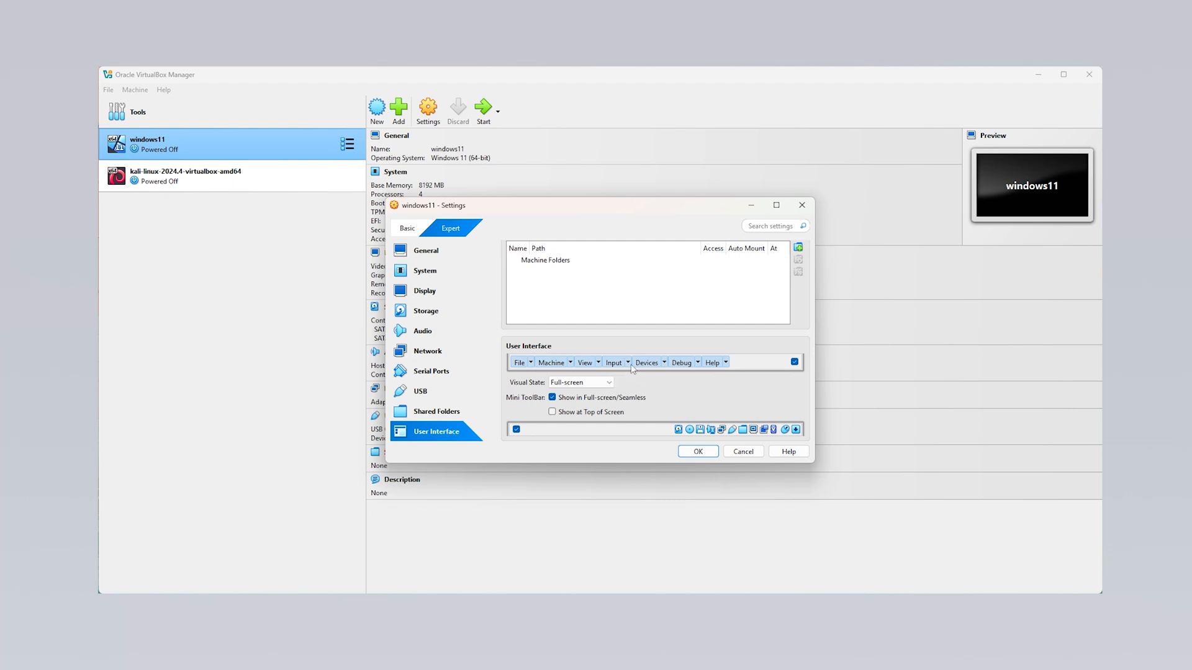
pyautogui.click(628, 364)
pyautogui.click(629, 377)
pyautogui.click(796, 363)
pyautogui.click(795, 363)
pyautogui.click(690, 429)
pyautogui.click(517, 430)
pyautogui.click(516, 430)
# View the available Visual State options and close the machine settings without saving
pyautogui.click(609, 383)
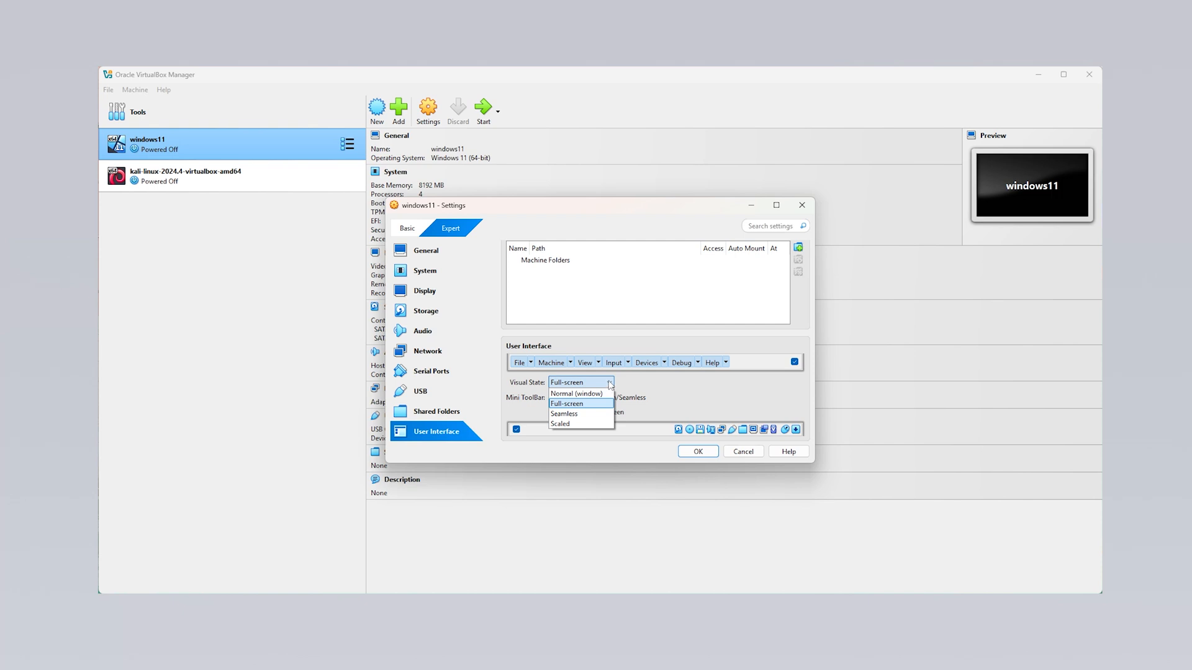
pyautogui.click(609, 382)
pyautogui.click(746, 453)
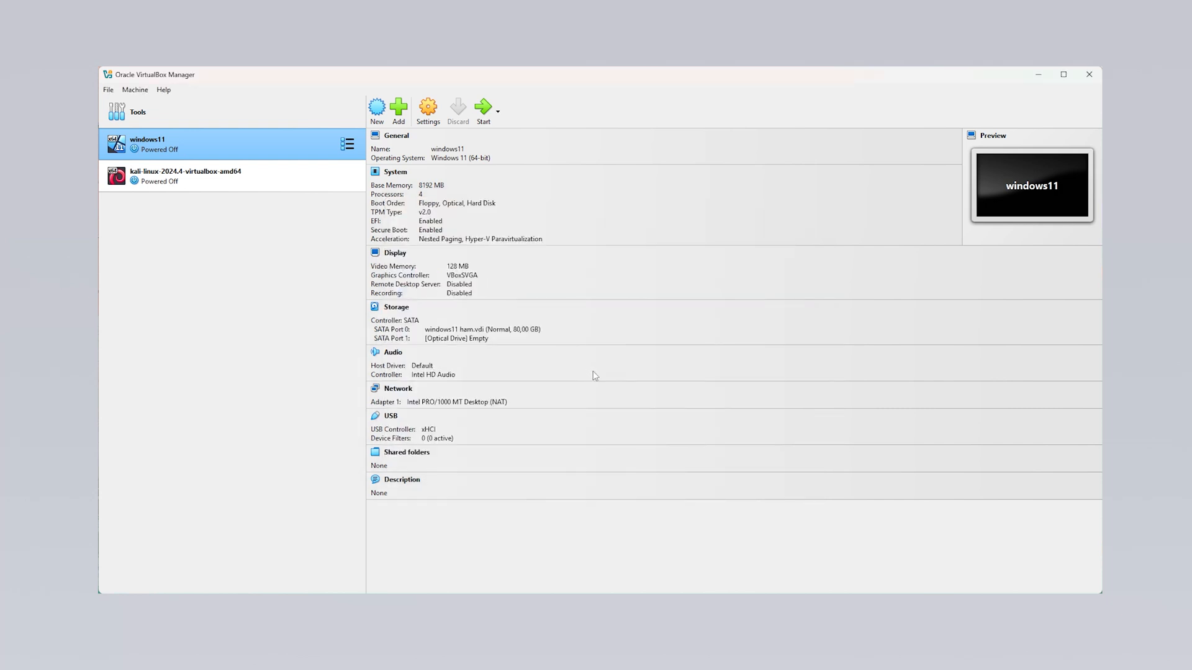
# Start the windows11 virtual machine with Headless Start
pyautogui.click(498, 111)
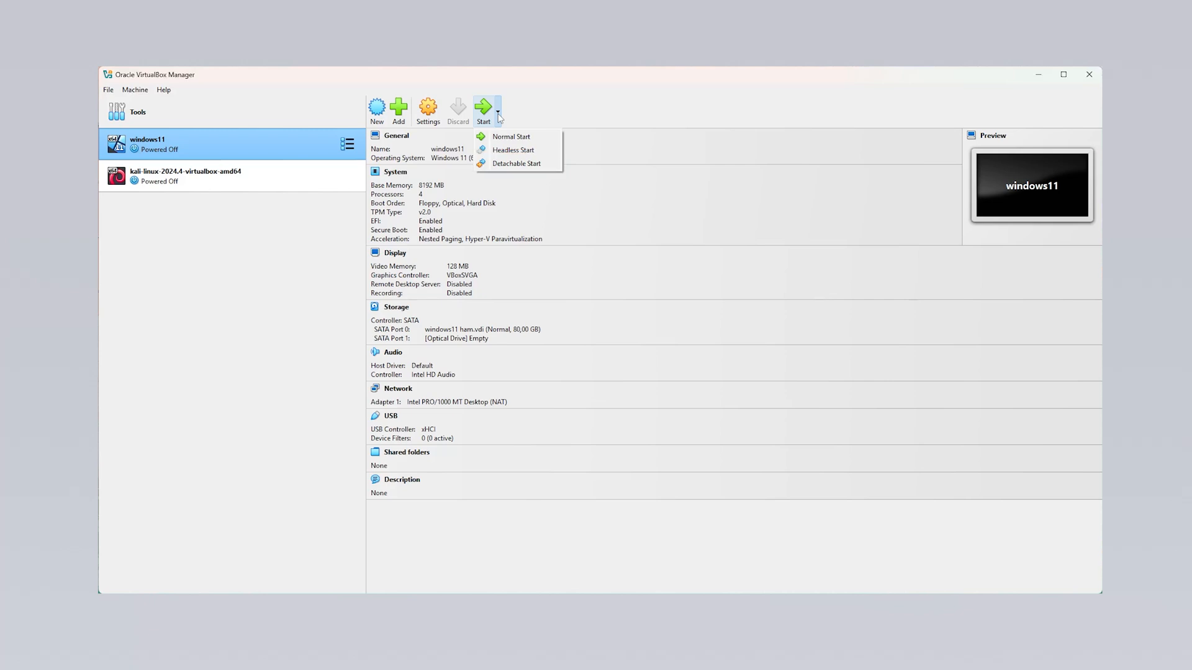
pyautogui.click(502, 149)
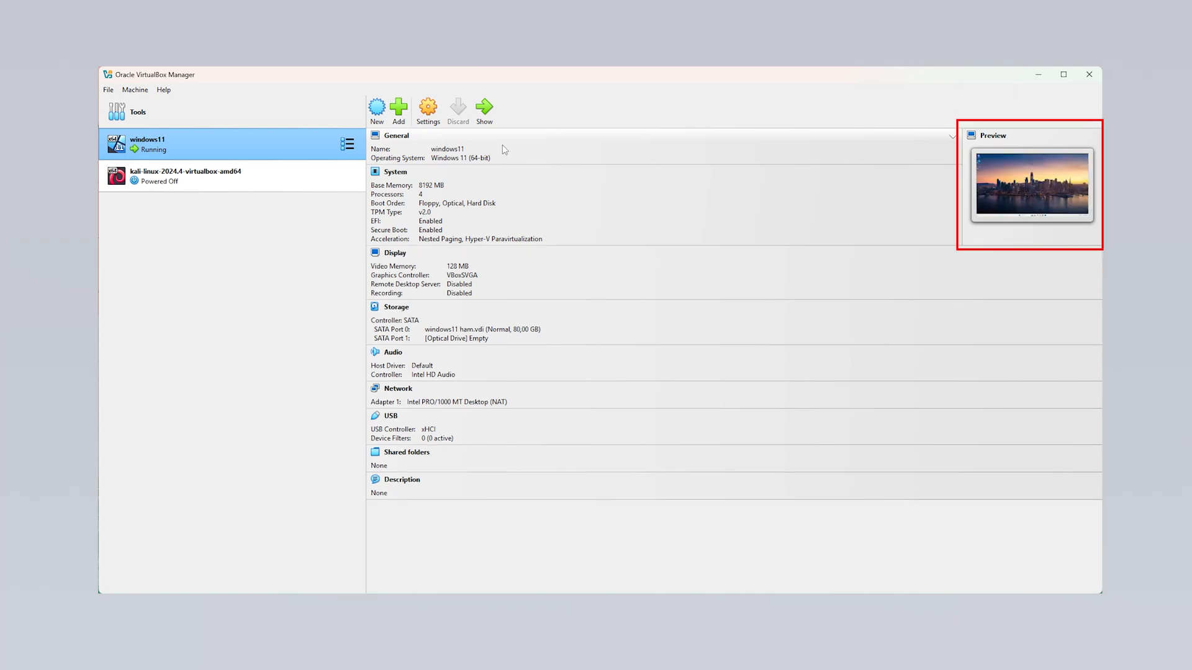
# Show the running windows11 machine's window and close it with the option to continue running in the background
pyautogui.click(484, 118)
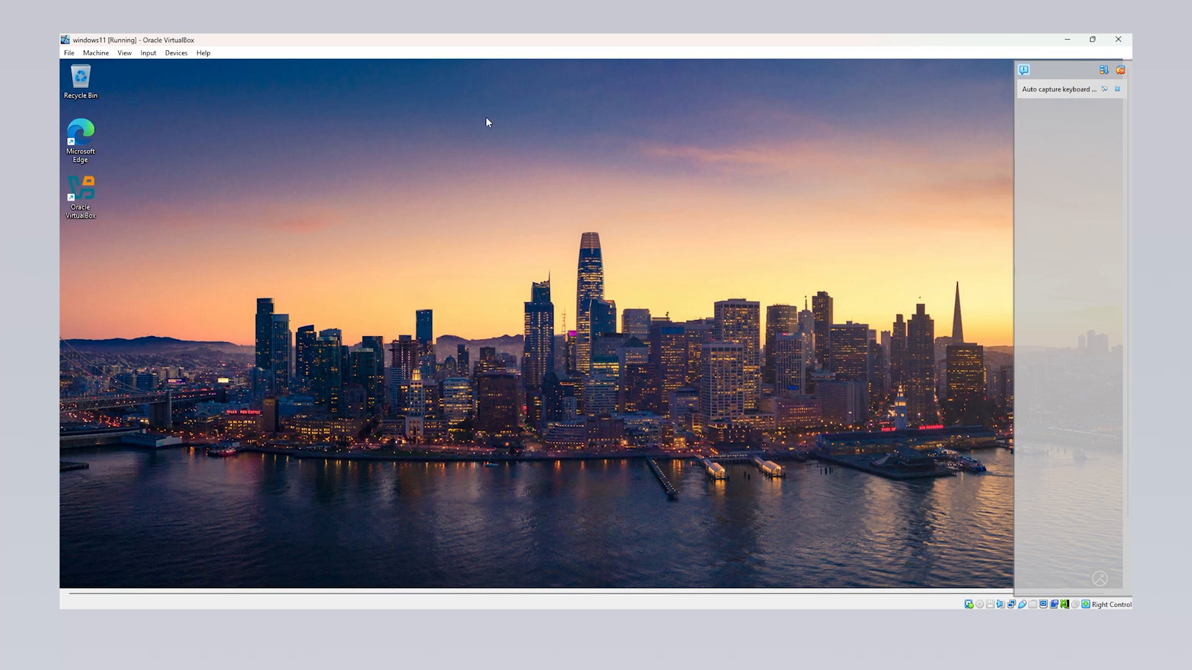
pyautogui.click(1118, 39)
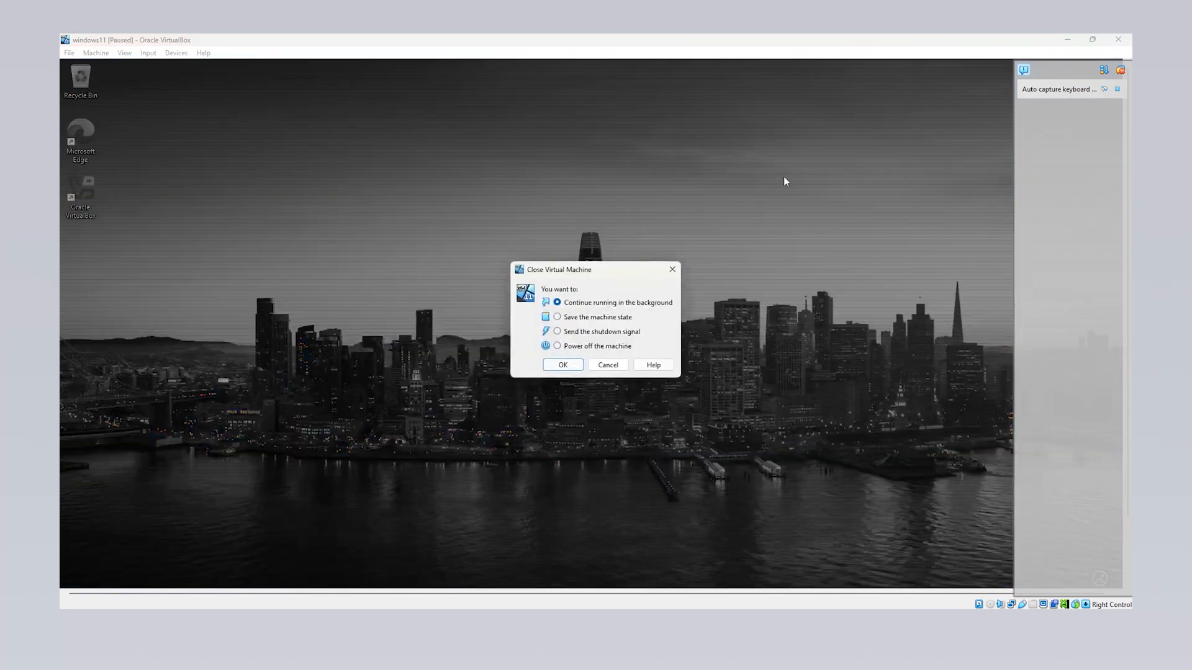
pyautogui.click(561, 365)
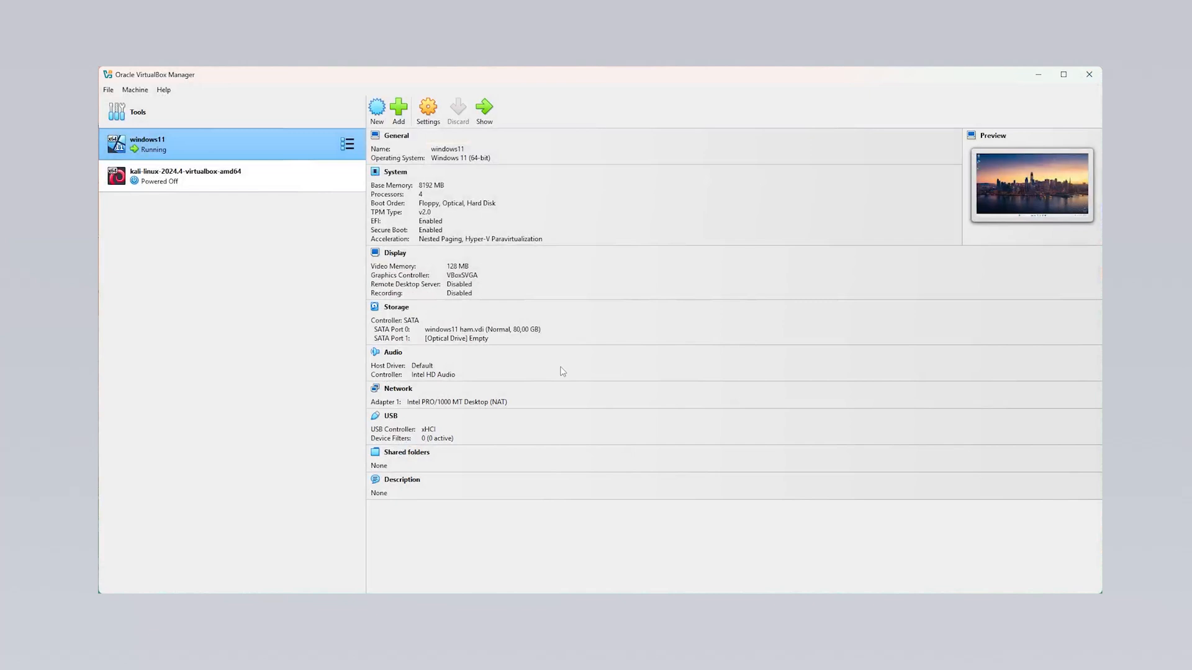